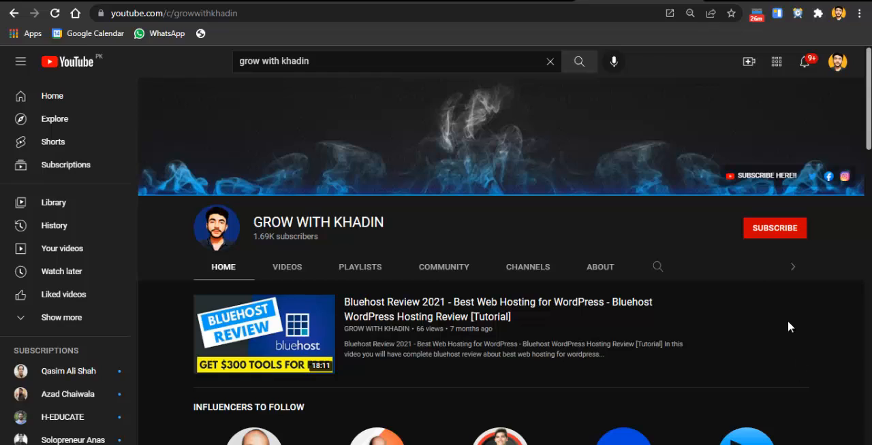
Subscribe to the open YouTube channel and turn on all of its notifications
left_click(754, 238)
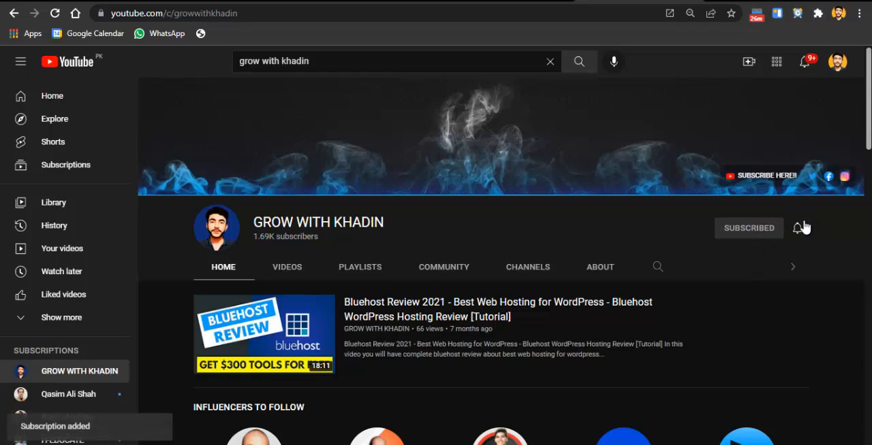
left_click(797, 228)
left_click(776, 255)
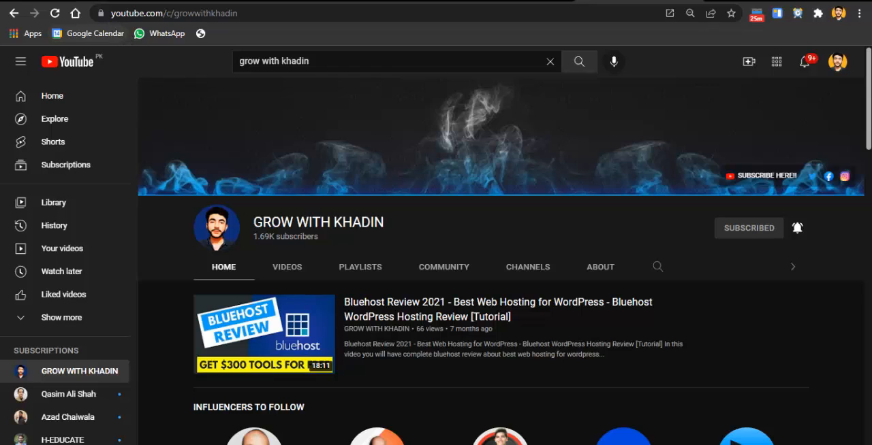
Switch to the Webified Hub website, view the expert digital marketing consultation booking page, and close it
left_click(68, 1)
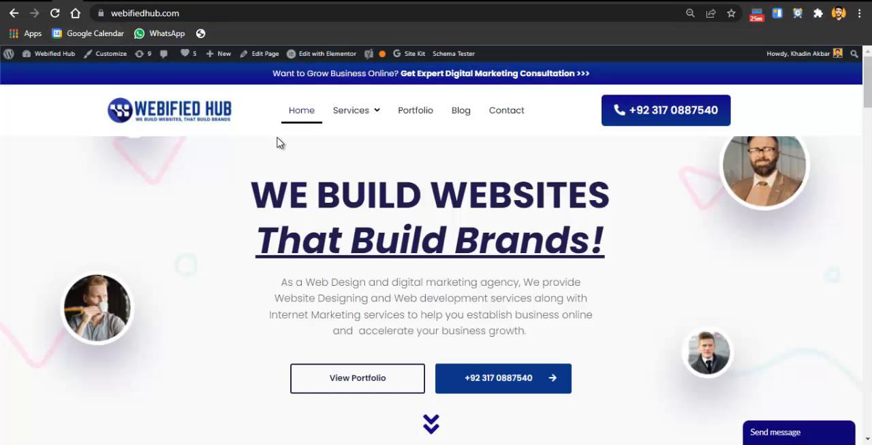
mouse_move(370, 130)
left_click(334, 82)
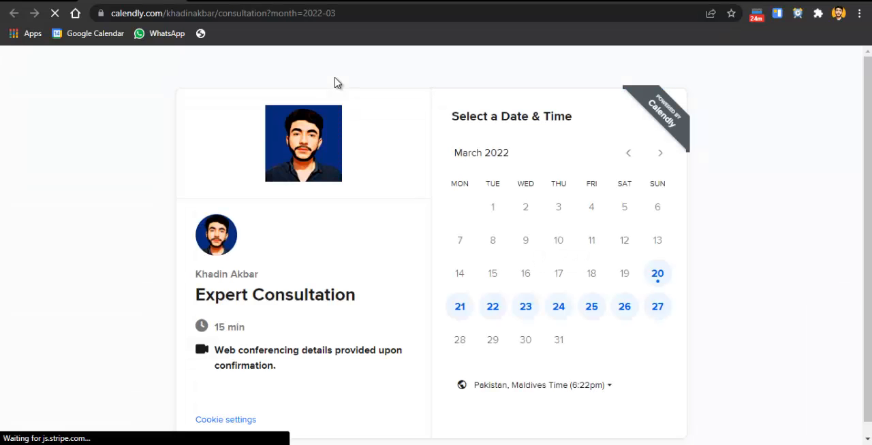
key("ctrl+w")
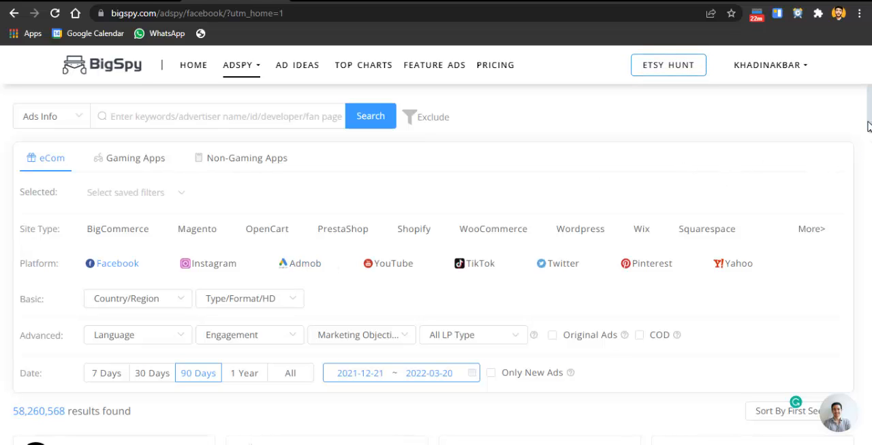
Switch to BigSpy and enter bakery as the Ads Info keyword with Facebook as the platform
left_click(347, 1)
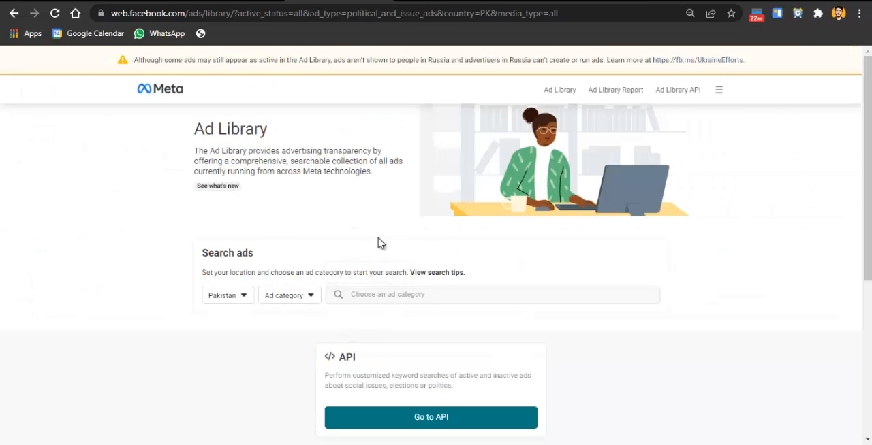
left_click(233, 1)
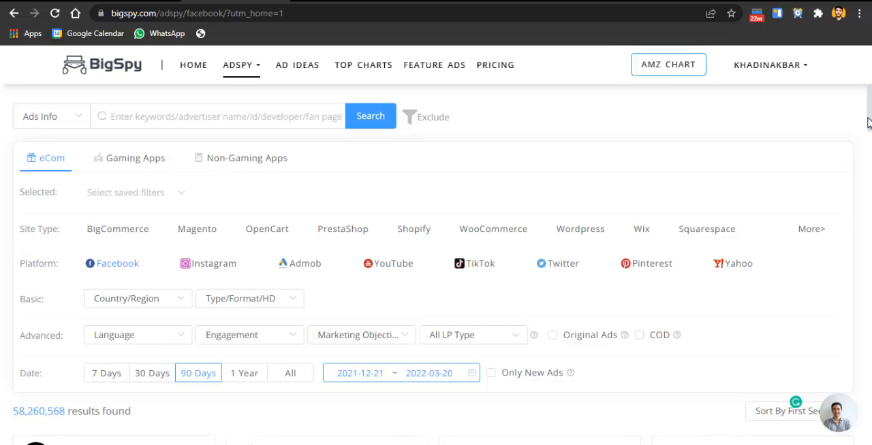
left_click(230, 116)
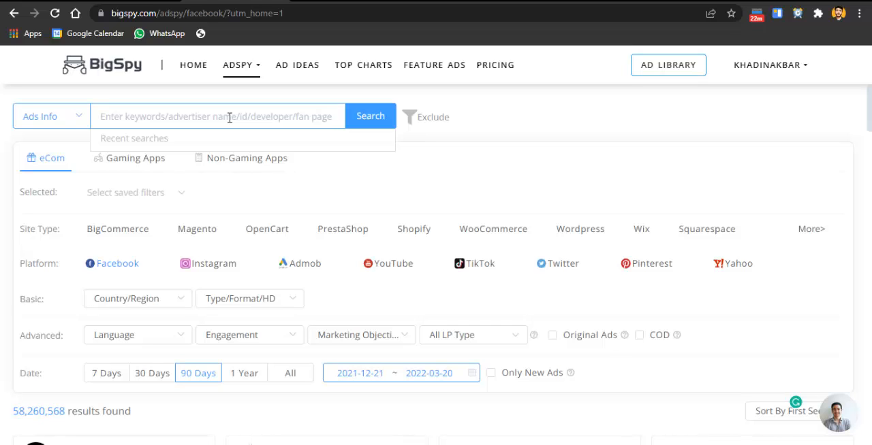
left_click(55, 120)
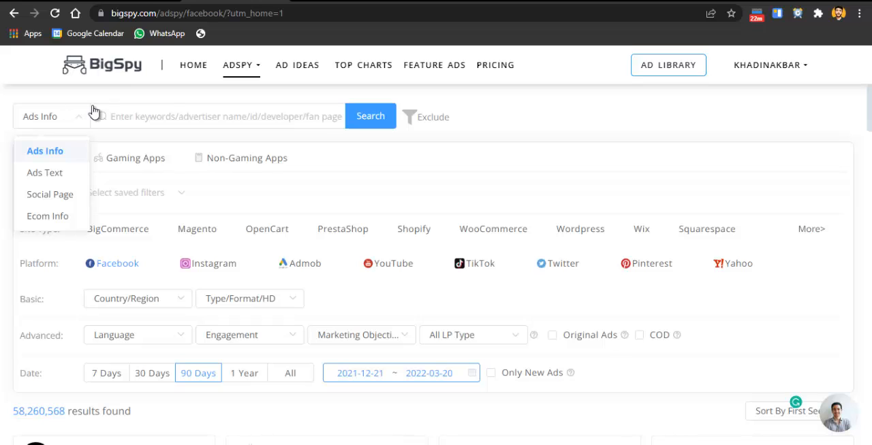
left_click(148, 114)
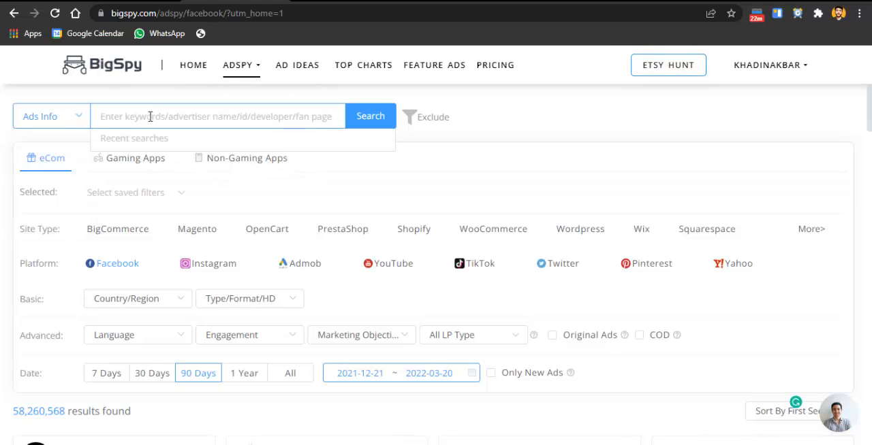
type("bakery")
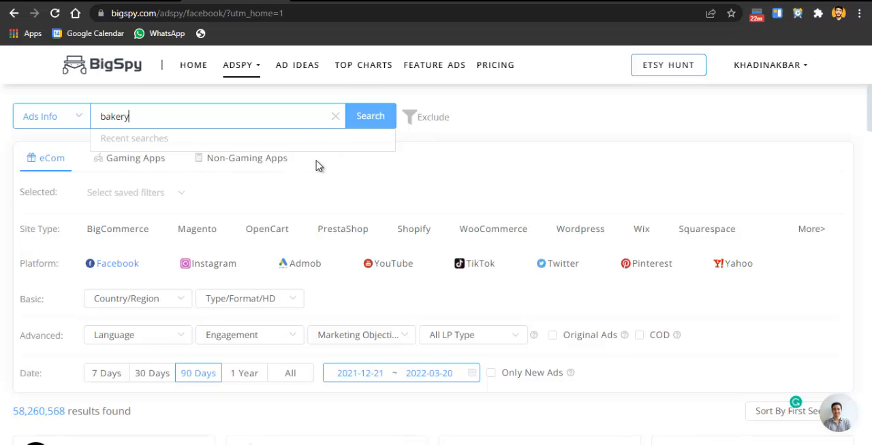
left_click(117, 268)
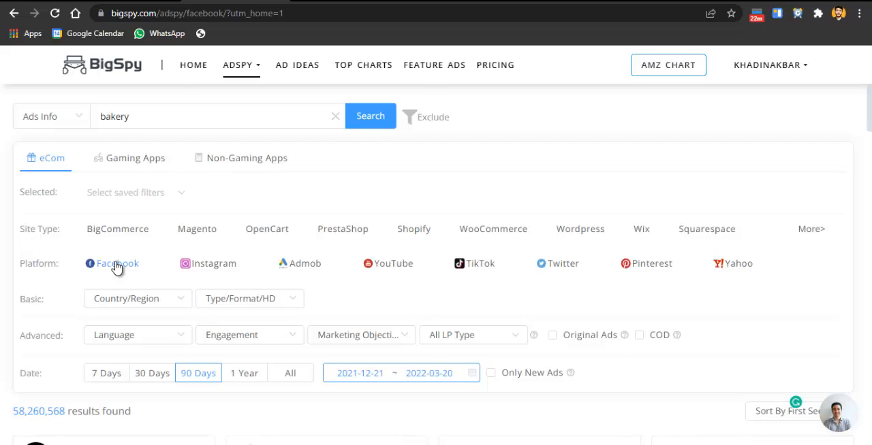
Examine the Facebook ad cards below the filters, including their popularity, impressions, duration and engagement figures
scroll(117, 267, "down", 2)
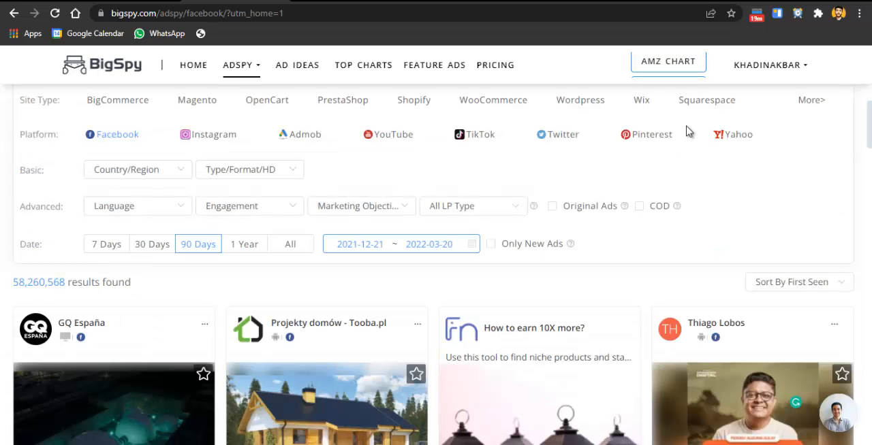
scroll(351, 195, "down", 1)
scroll(436, 266, "down", 6)
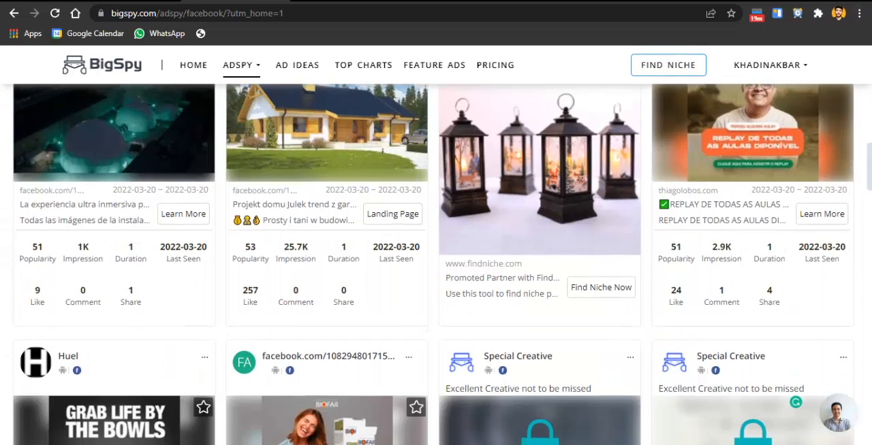
scroll(436, 265, "up", 4)
scroll(436, 266, "down", 5)
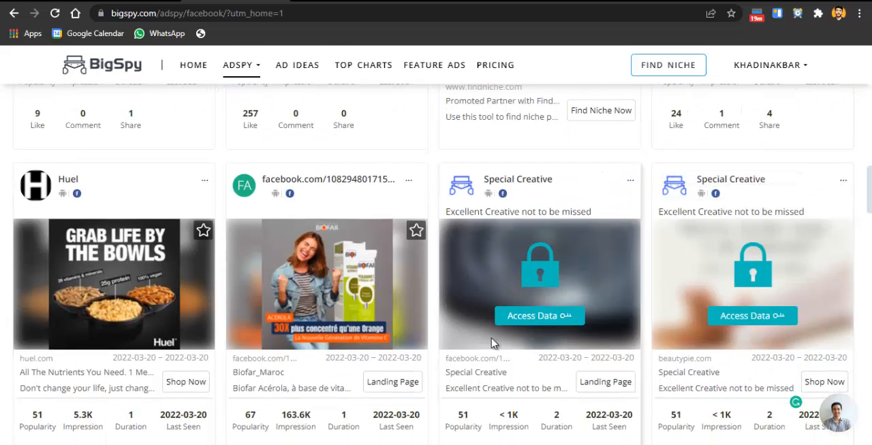
scroll(436, 266, "down", 2)
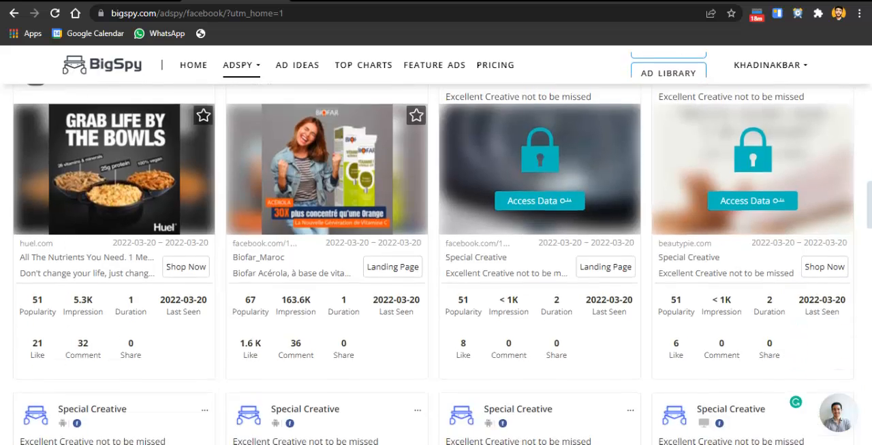
scroll(436, 266, "up", 10)
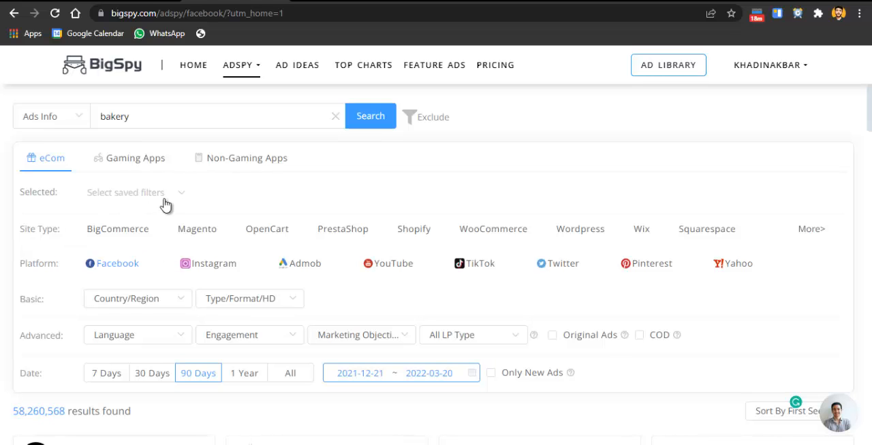
Filter the ads to the United States and to the Video type
left_click(142, 306)
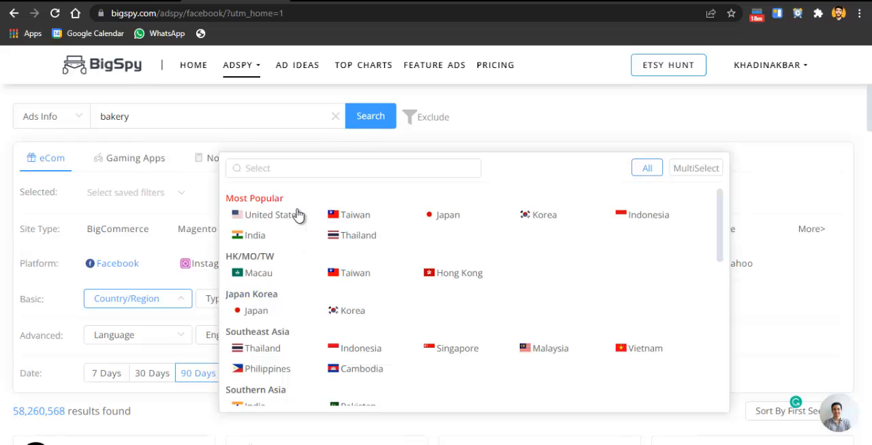
left_click(271, 215)
left_click(285, 310)
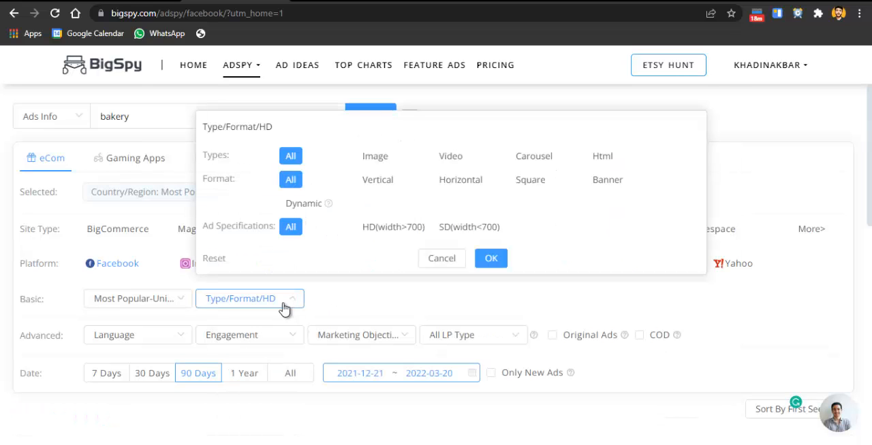
left_click(386, 156)
left_click(455, 161)
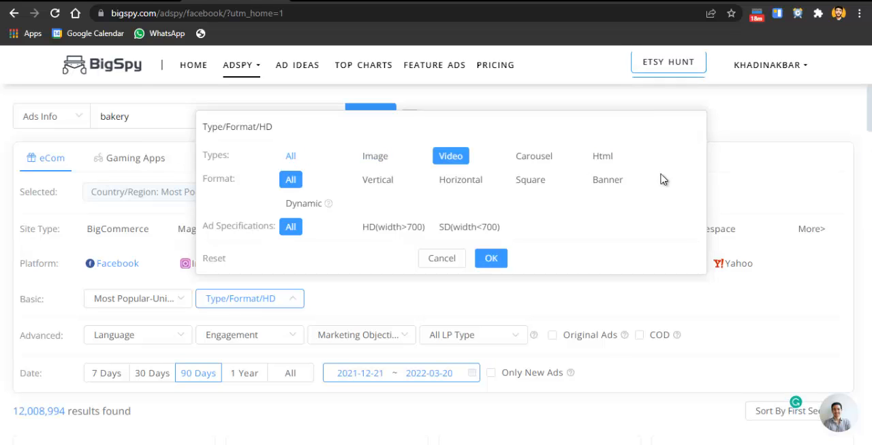
left_click(491, 259)
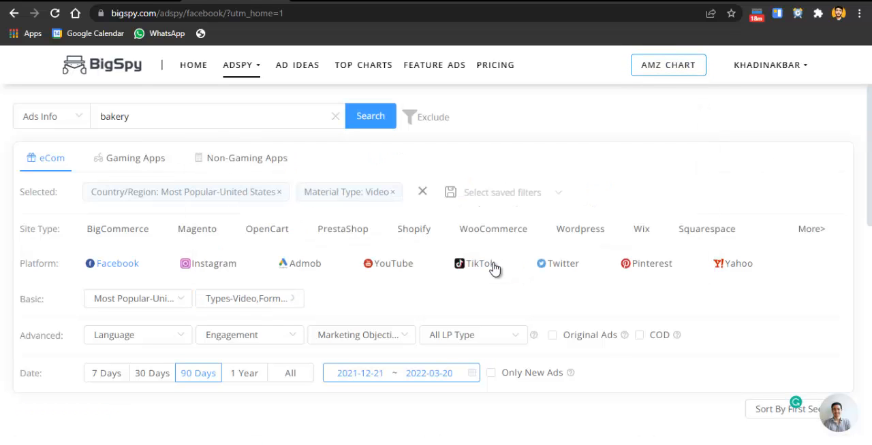
Check the engagement filter options and set the ad language to English
left_click(468, 335)
left_click(383, 341)
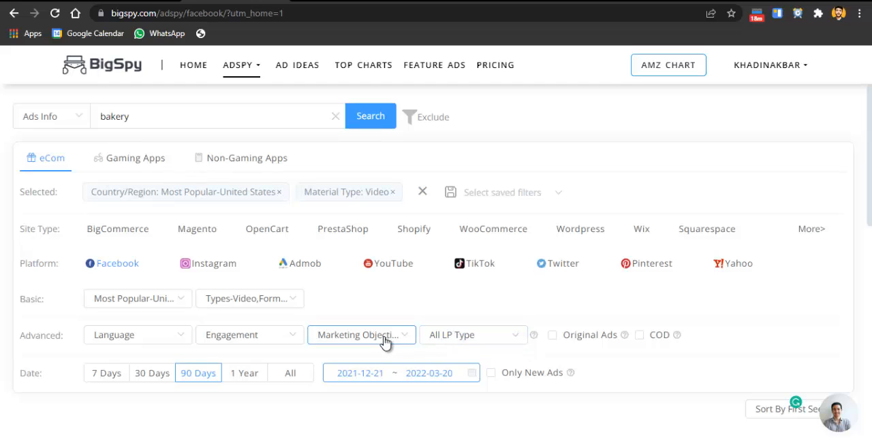
left_click(245, 344)
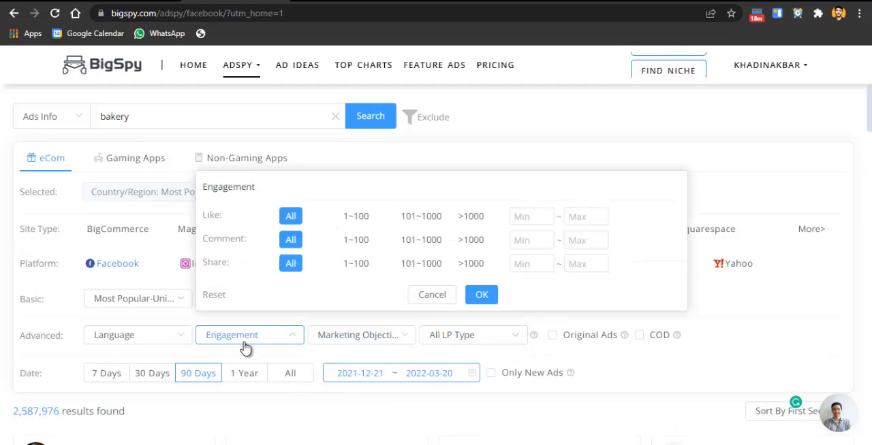
left_click(143, 348)
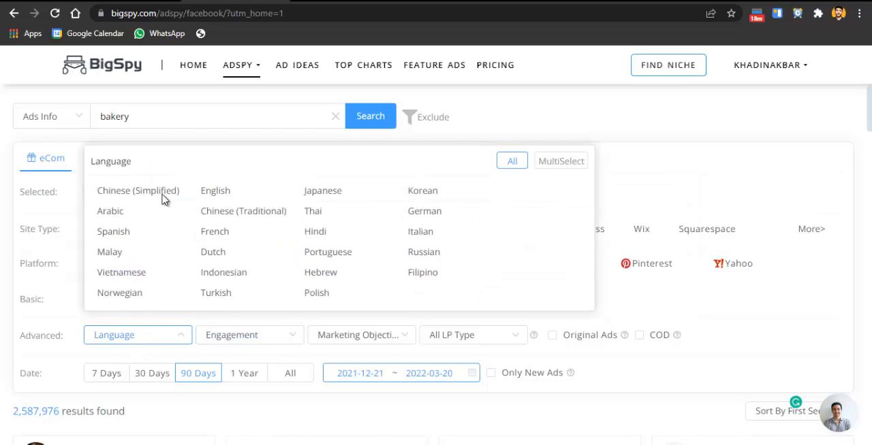
left_click(215, 191)
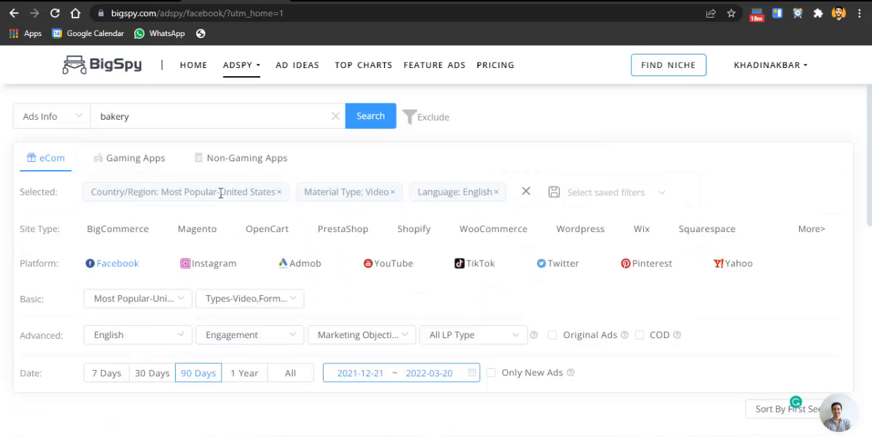
Review the landing page type and marketing objective options and the ads matching the current filters
left_click(472, 340)
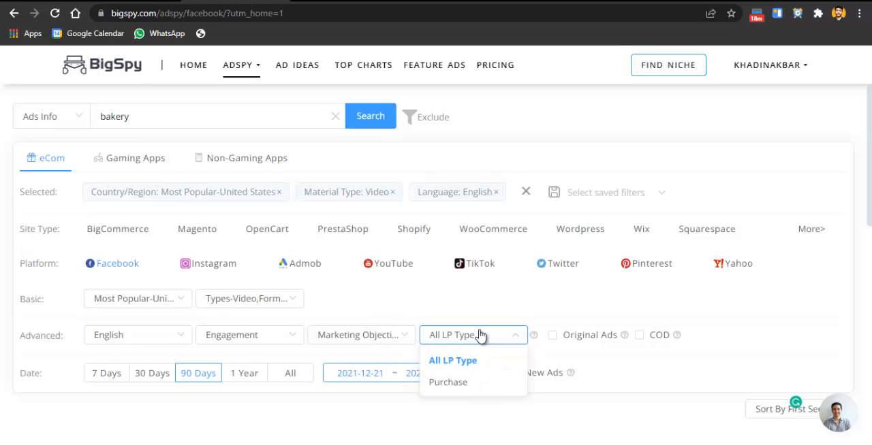
left_click(361, 335)
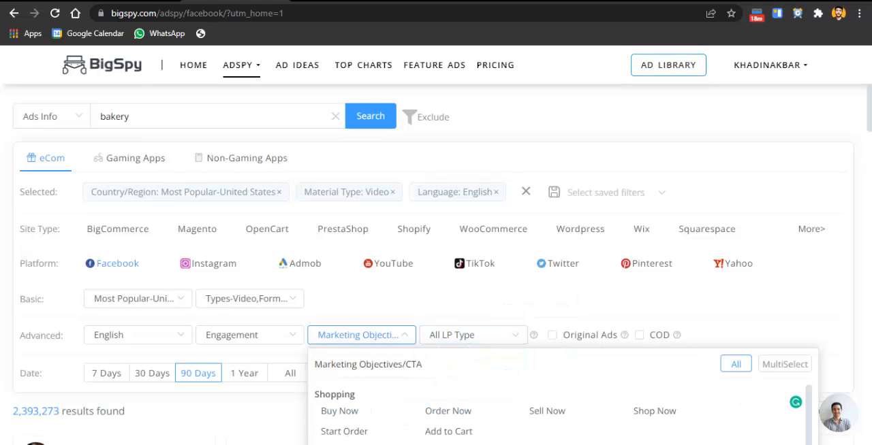
scroll(436, 272, "down", 3)
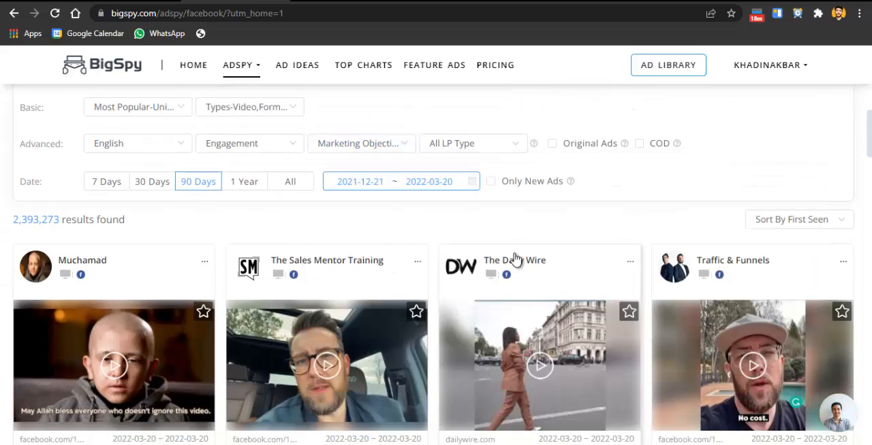
scroll(436, 272, "up", 3)
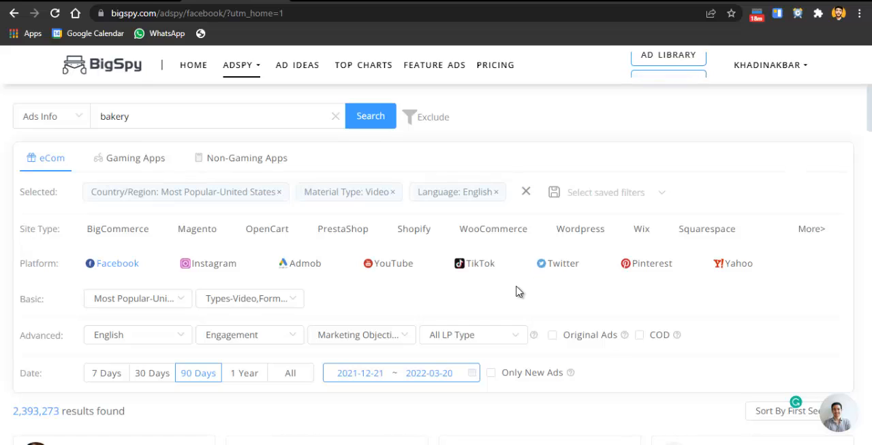
Run the bakery search with the chosen filters and browse the resulting video ads
left_click(382, 120)
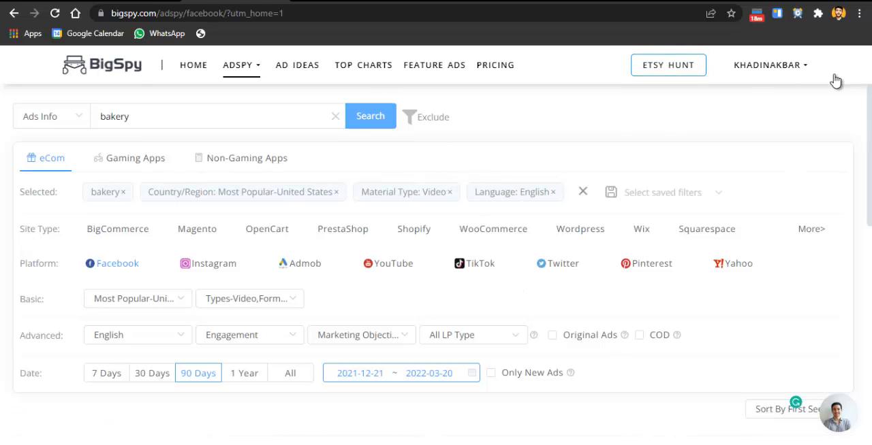
scroll(870, 149, "down", 10)
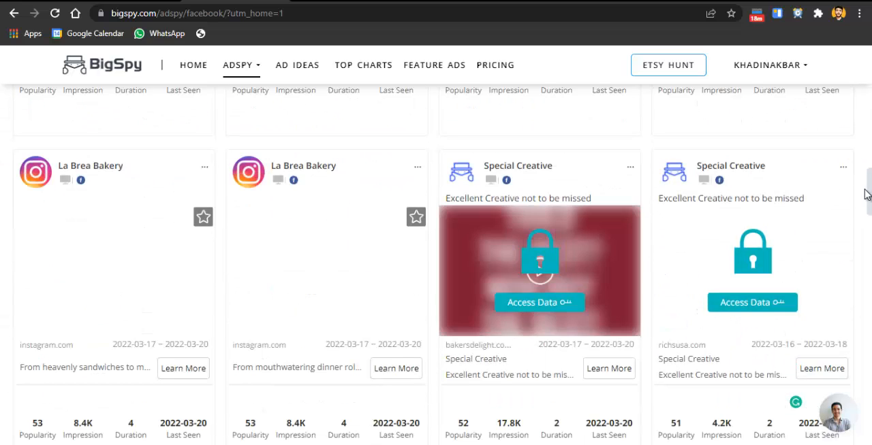
left_click_drag(870, 192, 870, 151)
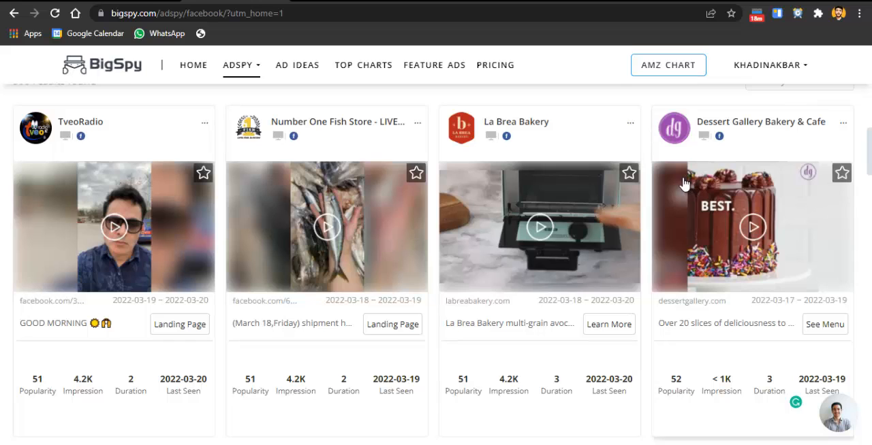
Switch to the Meta Ad Library and set the ad search to all countries and the All ads category
left_click(351, 1)
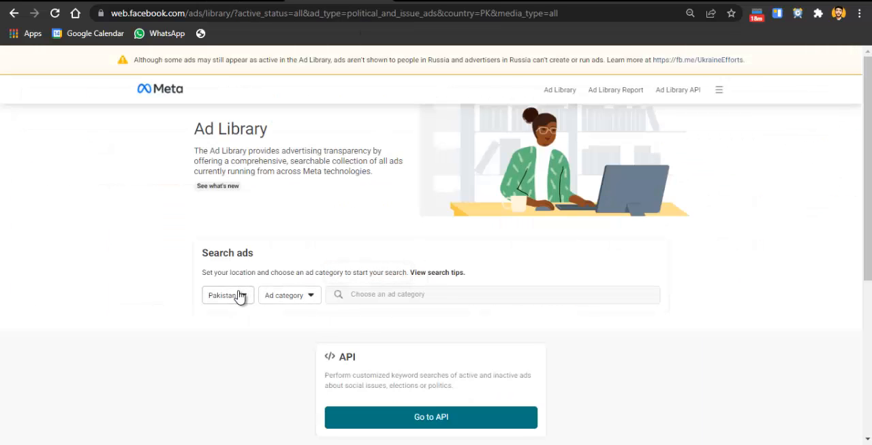
left_click(218, 301)
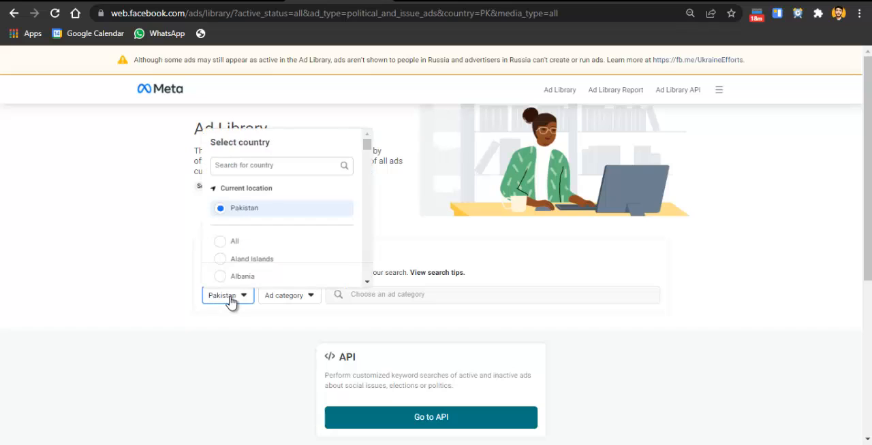
left_click(227, 245)
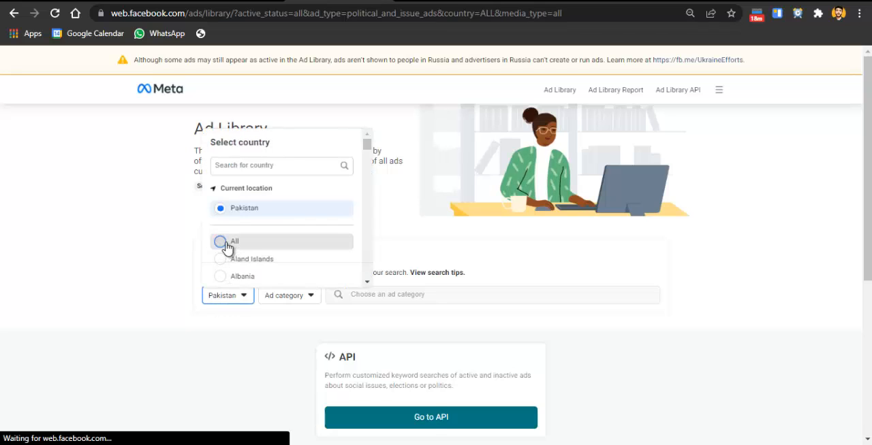
left_click(276, 302)
left_click(296, 345)
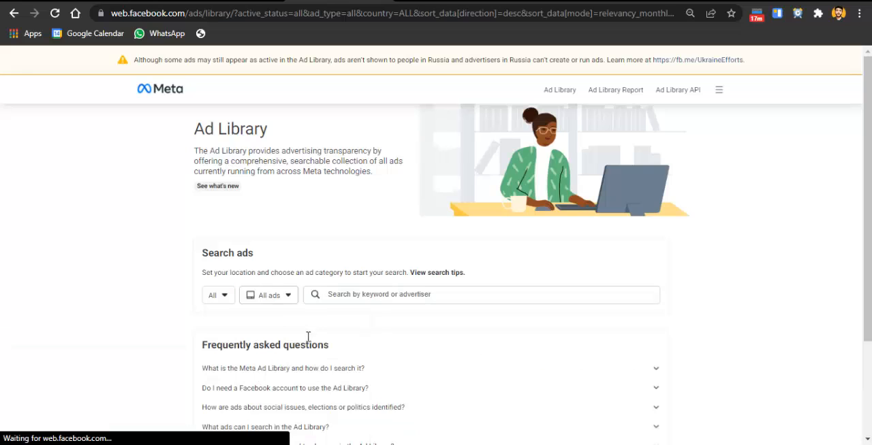
left_click(218, 296)
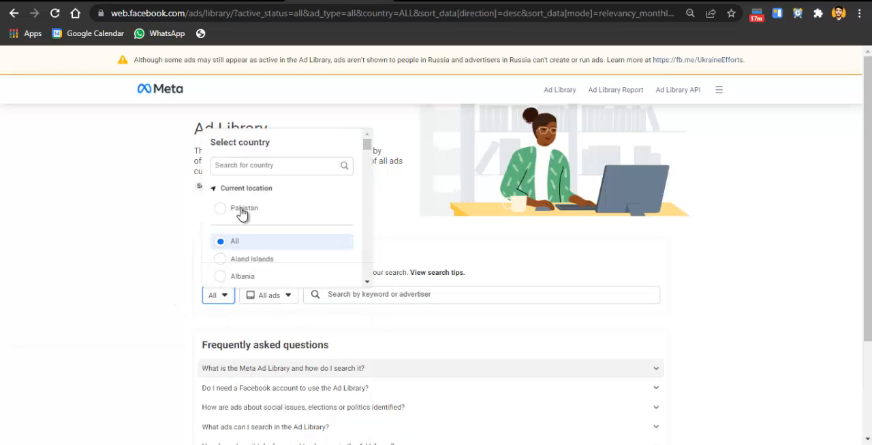
left_click(75, 340)
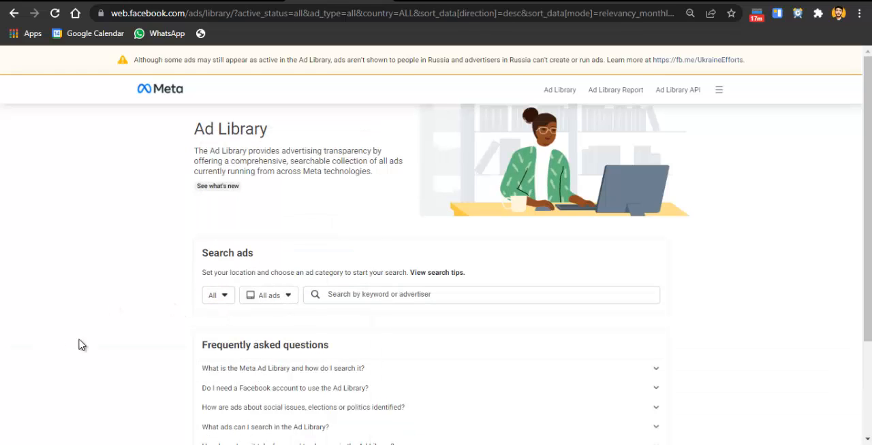
Search the Ad Library for "cake shop" and browse the matching ads
left_click(375, 290)
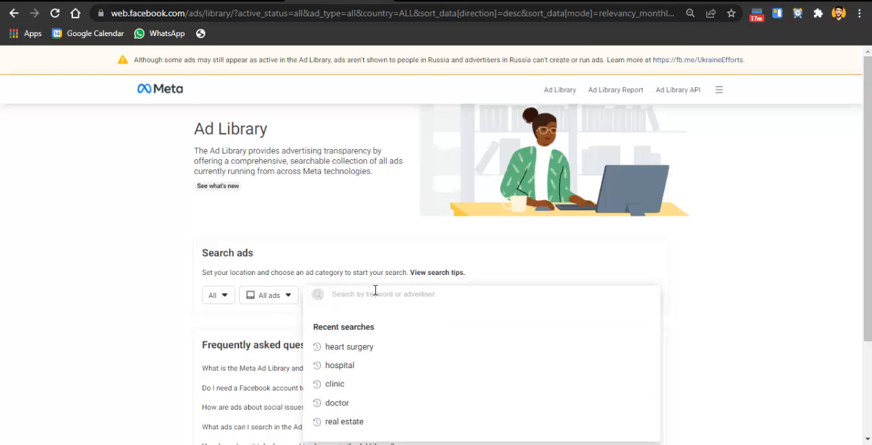
type("bakr")
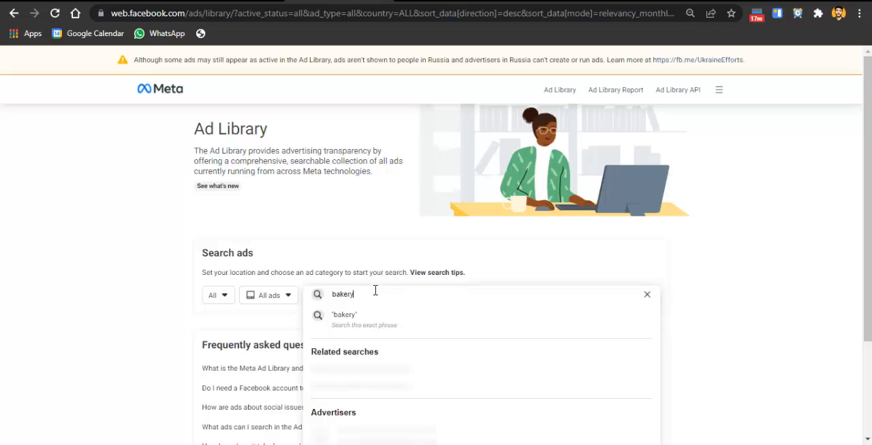
key("BackSpace")
key("BackSpace")
key("BackSpace")
key("BackSpace")
key("BackSpace")
key("BackSpace")
type("cake shop")
key("Return")
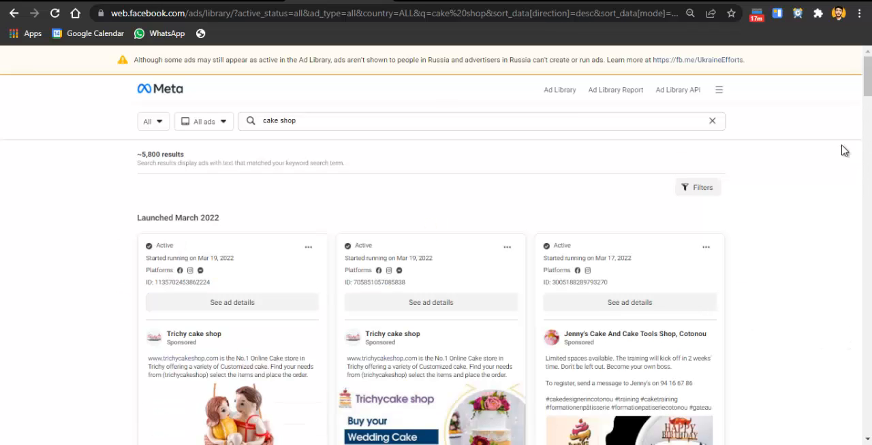
left_click_drag(869, 91, 870, 251)
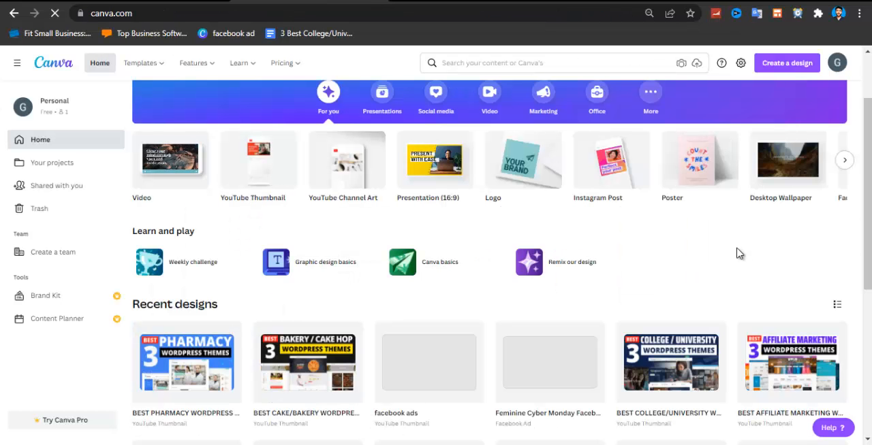
Look over the design types and recent designs on the Canva home page, dismissing the browser extension pop-up
scroll(658, 249, "down", 3)
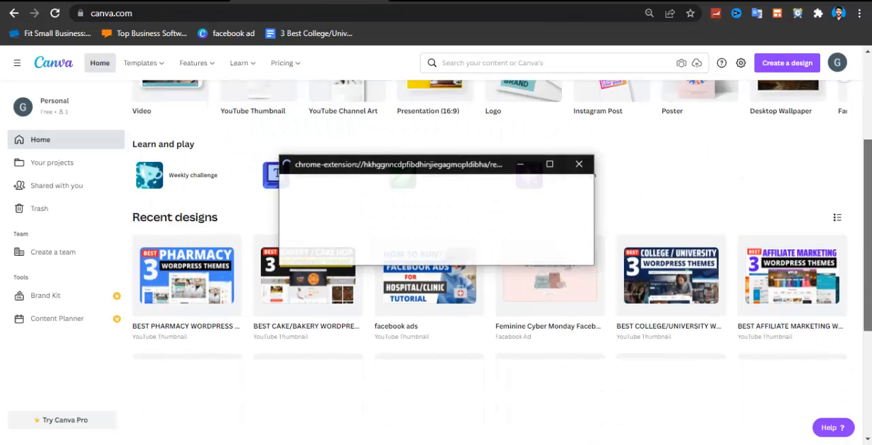
left_click(580, 164)
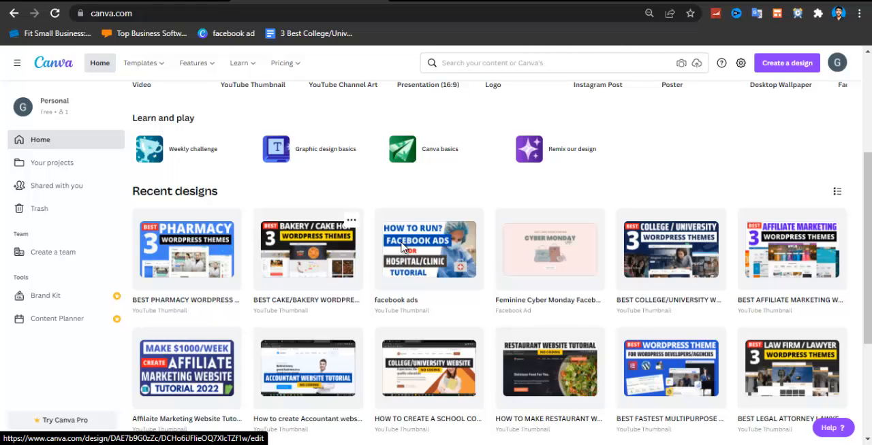
scroll(859, 186, "up", 3)
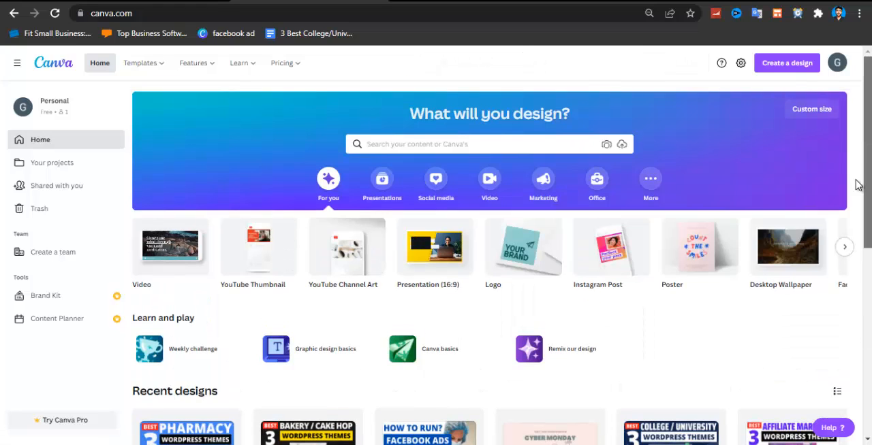
scroll(858, 185, "down", 1)
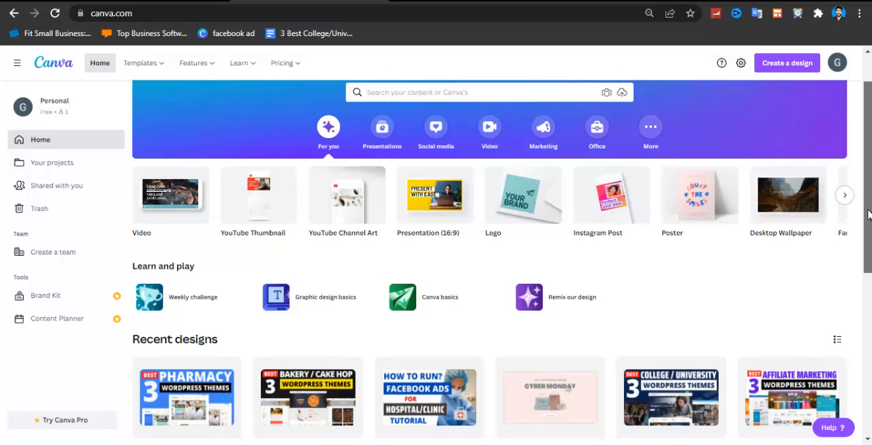
mouse_move(868, 210)
left_mouse_down()
mouse_move(867, 275)
mouse_move(867, 199)
left_mouse_up()
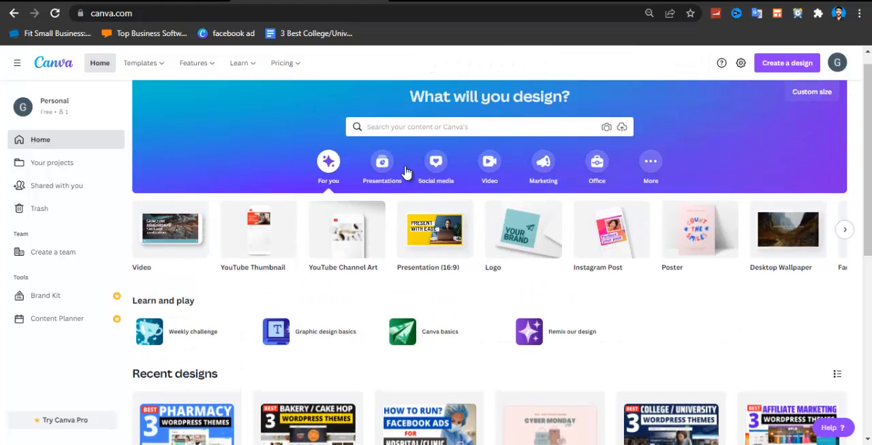
Search the Canva templates for "facebook ads"
left_click(389, 126)
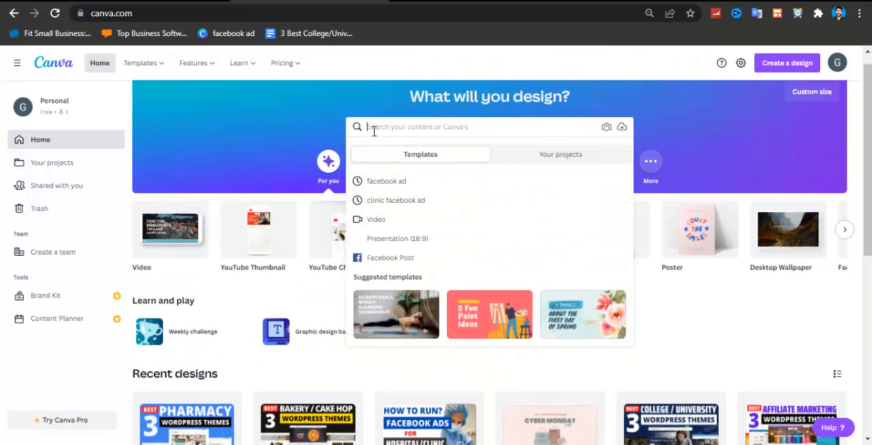
type("facebook ad")
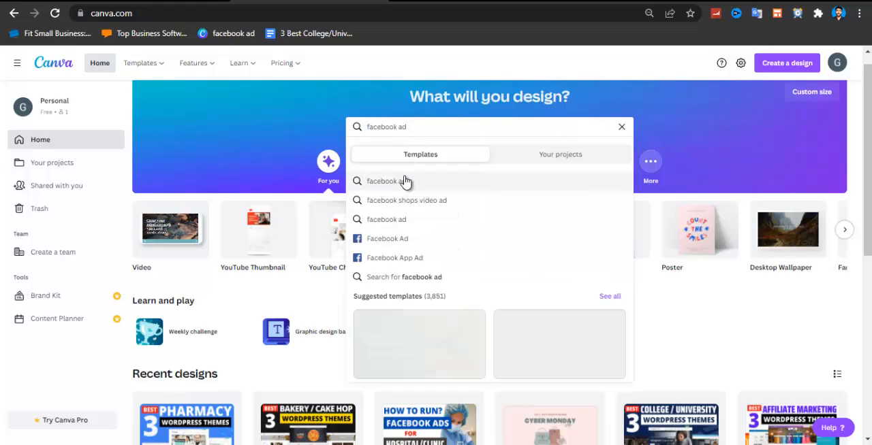
left_click(415, 197)
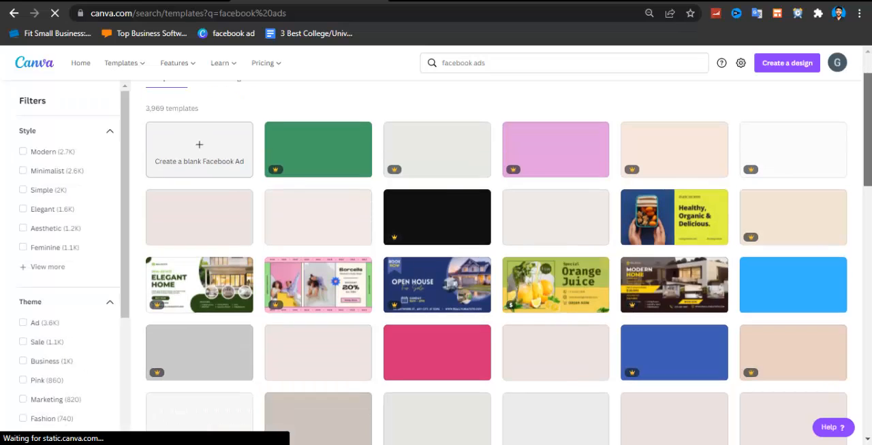
scroll(412, 106, "up", 1)
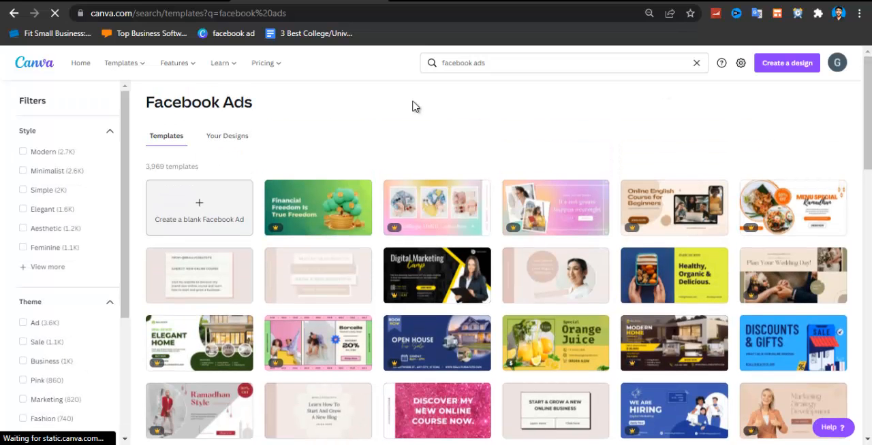
Narrow the template search to "bakery facebook ads" and browse the designs
left_click(445, 60)
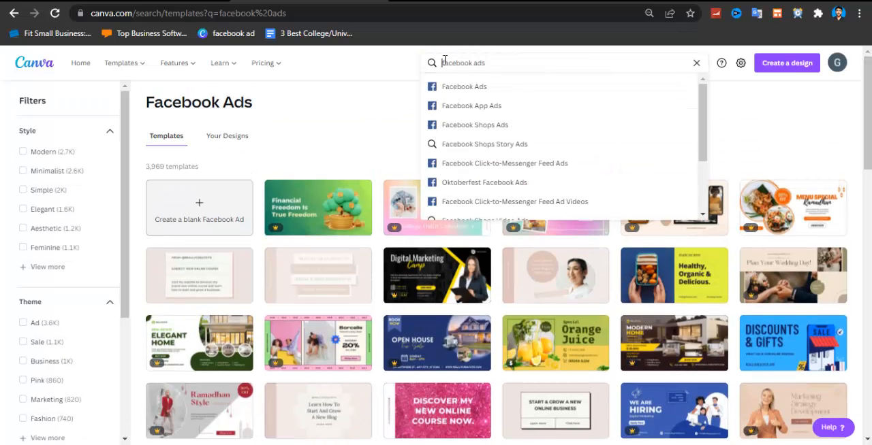
type("bakery")
key("Return")
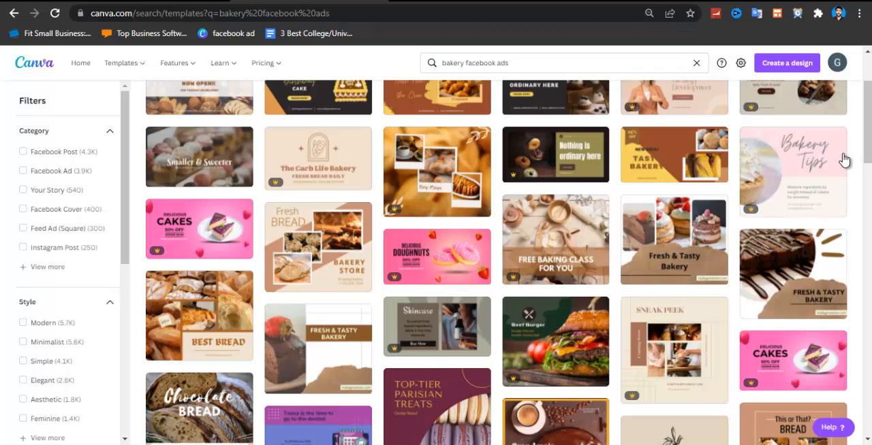
scroll(843, 159, "up", 2)
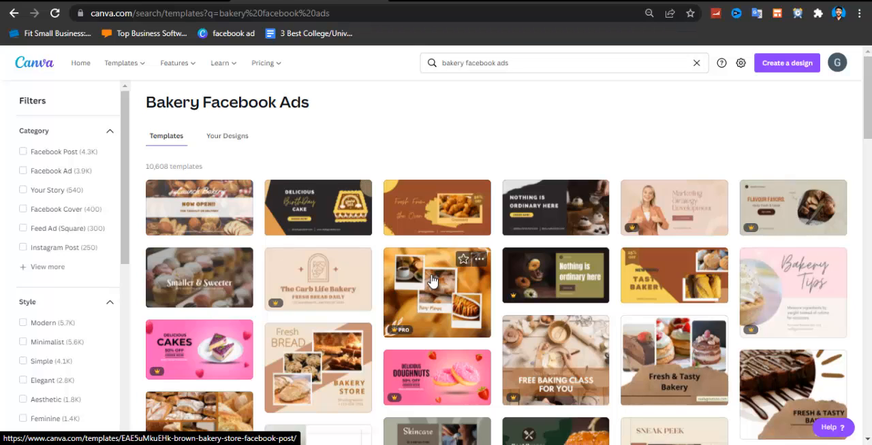
Open the black Delicious Birthday Cake ad template for editing and check its handle and website texts and the sharing options
left_click(307, 225)
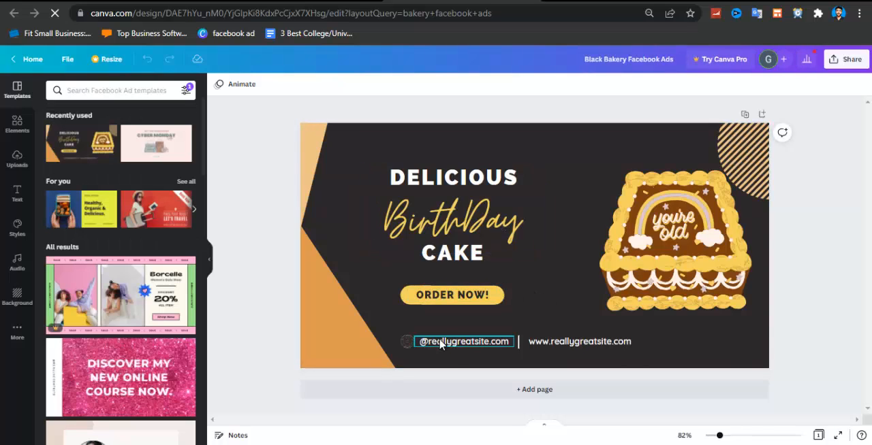
double_click(429, 342)
left_click(582, 348)
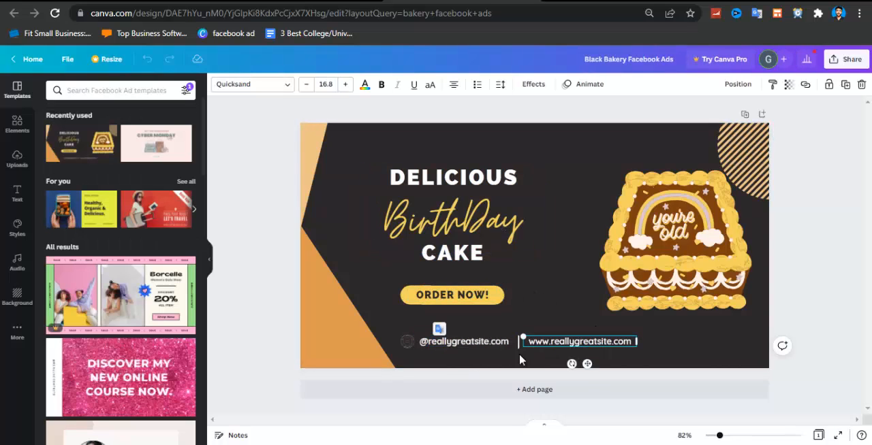
left_click(478, 348)
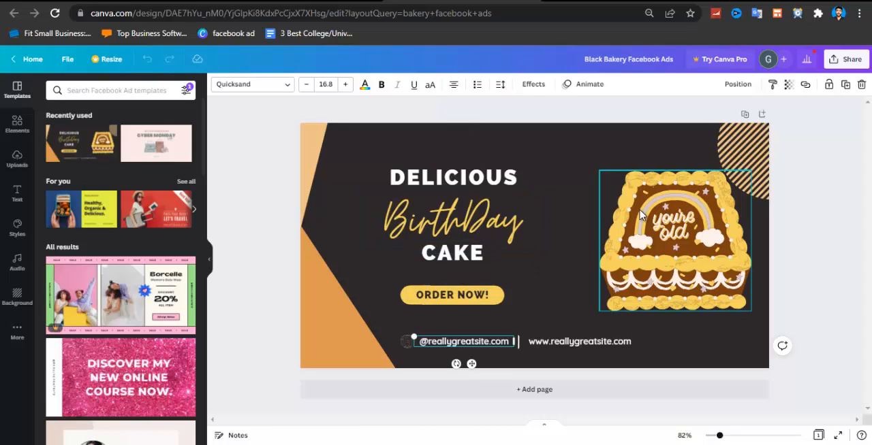
left_click(839, 61)
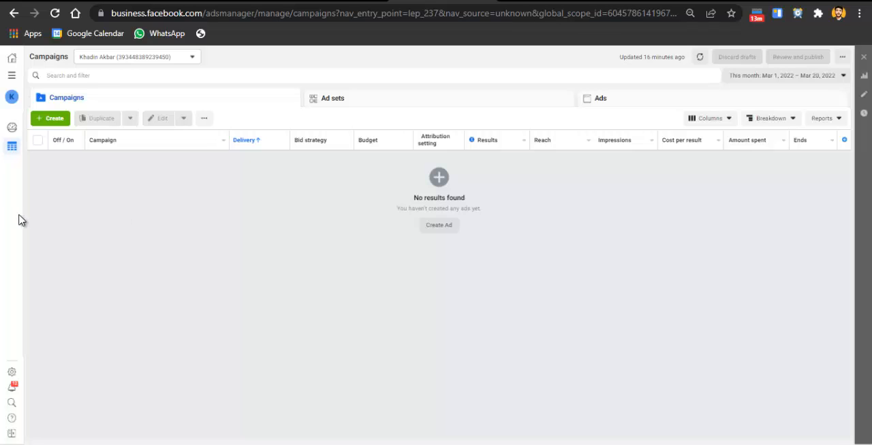
Create a new campaign with the Awareness objective in Facebook Ads Manager
left_click(63, 122)
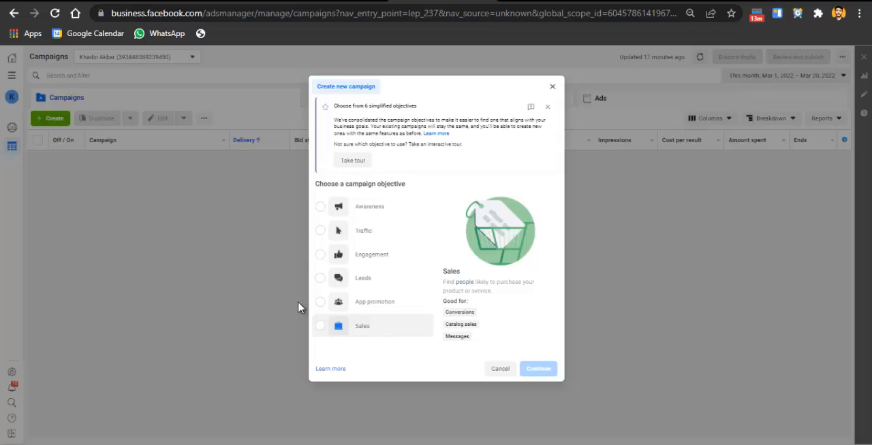
left_click(382, 216)
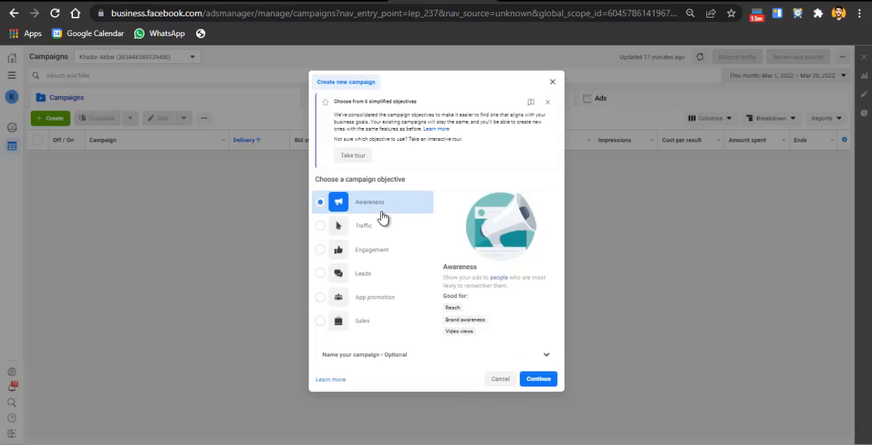
left_click(544, 383)
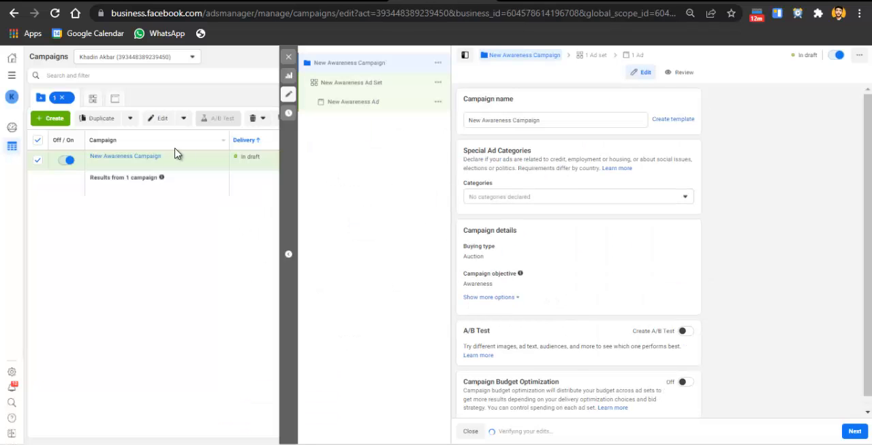
Review the new campaign's name, buying type, A/B test and budget optimization settings, and open its ad set
left_click(491, 124)
triple_click(491, 123)
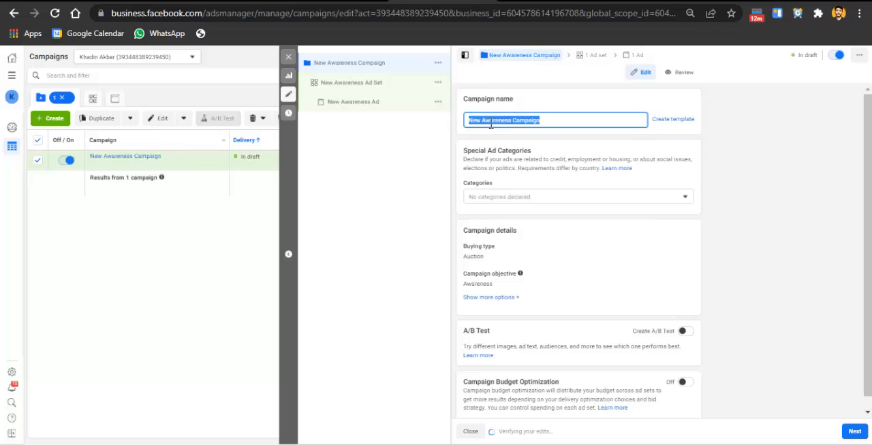
left_click(536, 110)
left_click_drag(869, 123, 869, 135)
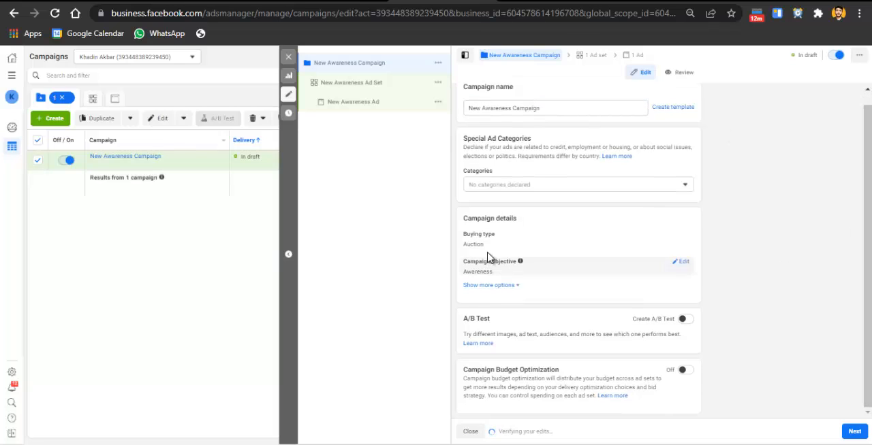
left_click(682, 243)
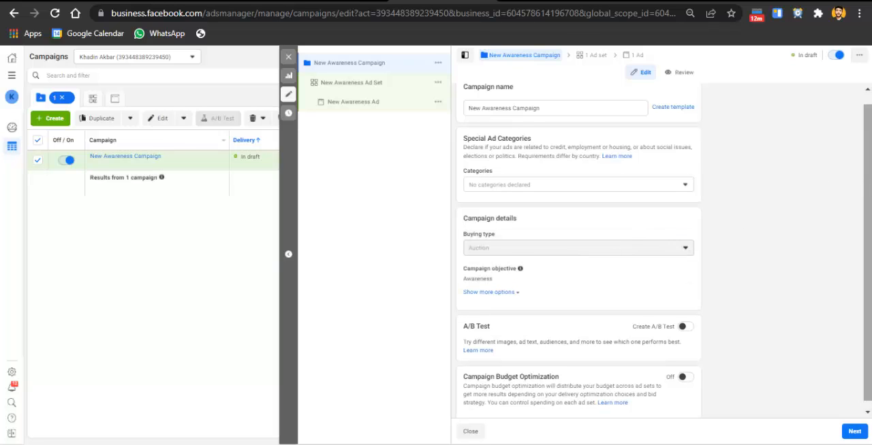
scroll(868, 188, "down", 1)
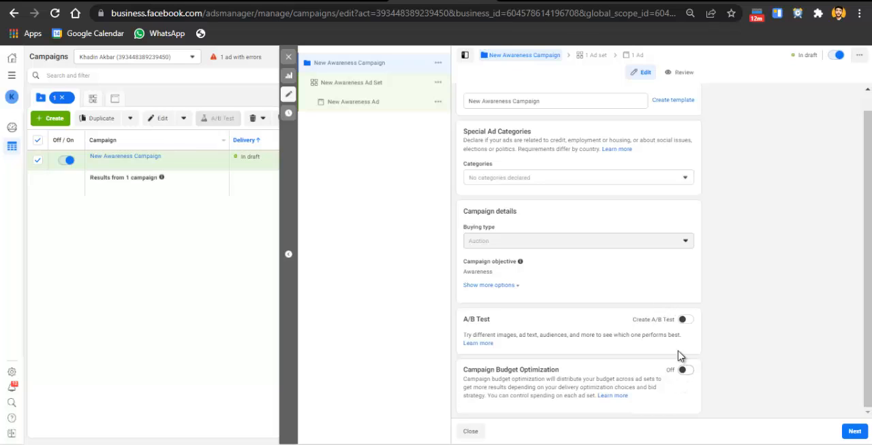
scroll(857, 183, "up", 1)
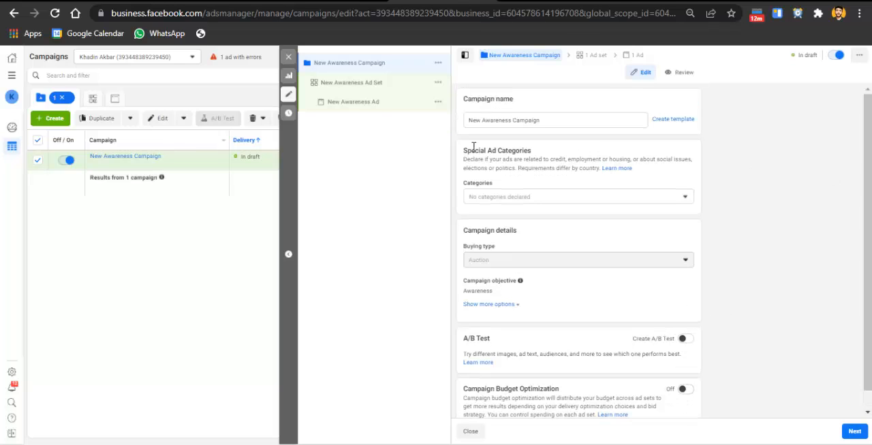
left_click(346, 81)
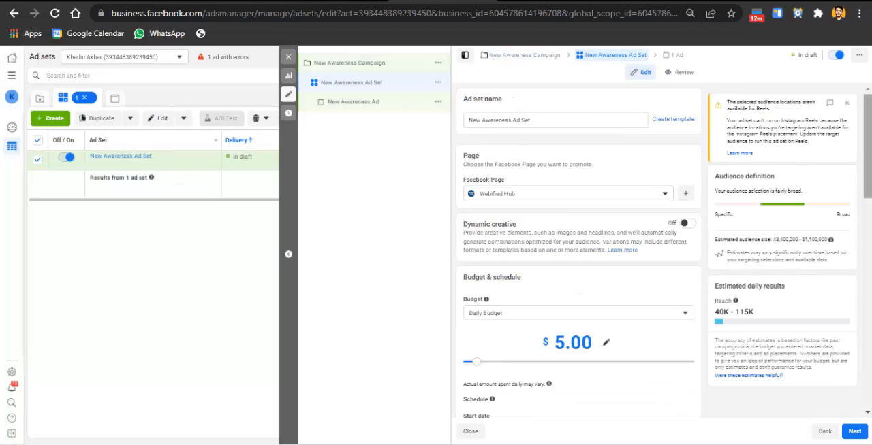
Dismiss the Reels availability warning and review the ad set's page, daily budget and schedule settings
scroll(865, 136, "down", 1)
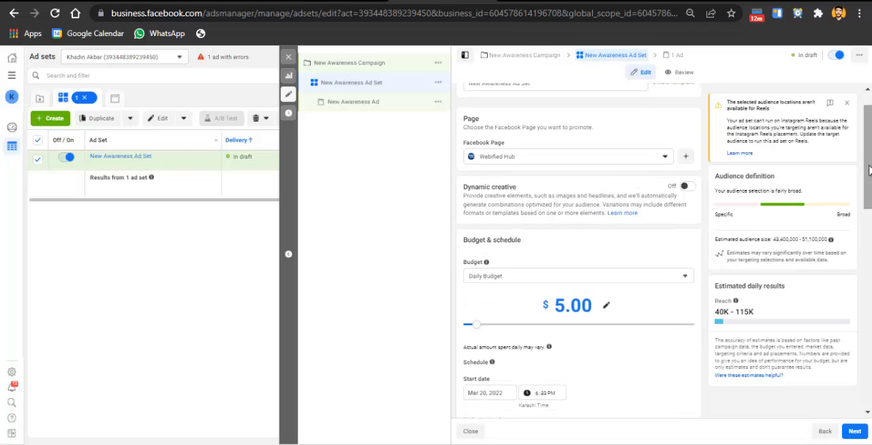
left_click(847, 103)
scroll(848, 111, "down", 2)
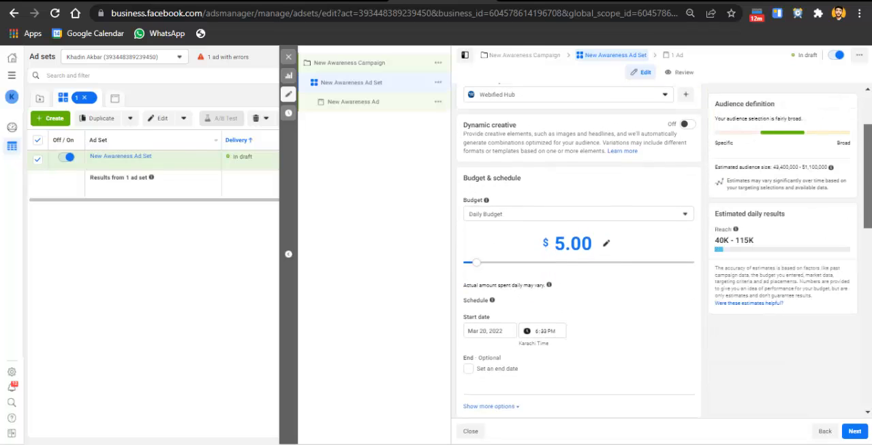
left_click(573, 197)
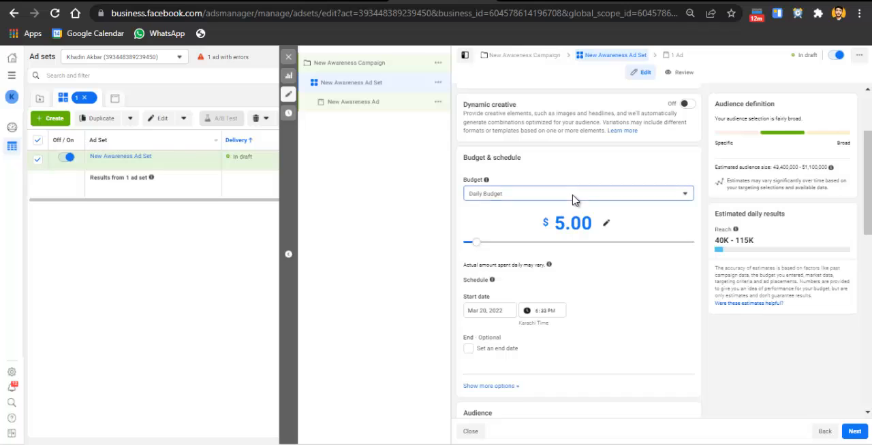
left_click(549, 212)
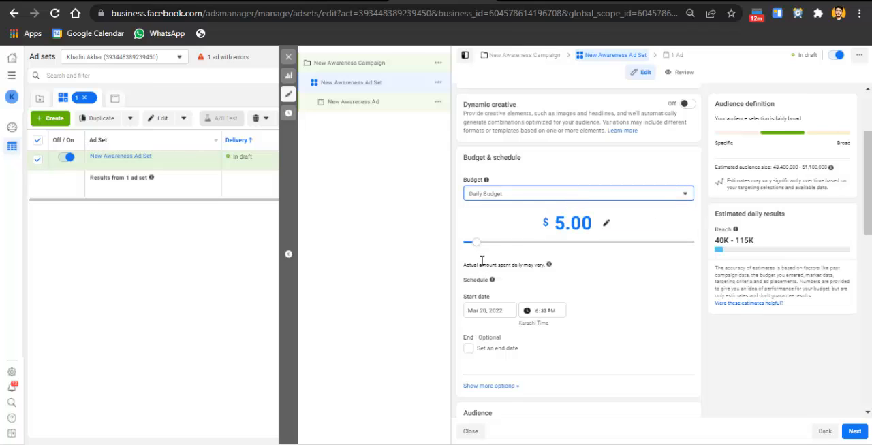
left_click(507, 198)
left_click(507, 197)
Replace Pakistan with the city of Sargodha, Punjab as the audience's target location
scroll(830, 207, "down", 2)
scroll(579, 252, "down", 5)
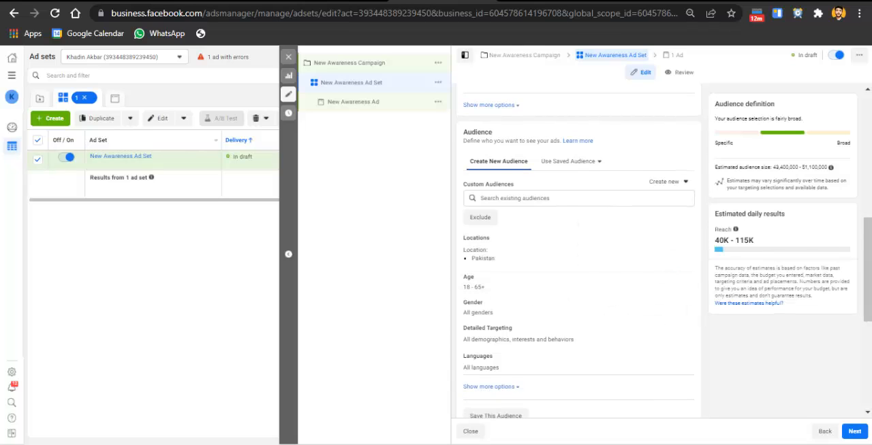
scroll(572, 225, "down", 1)
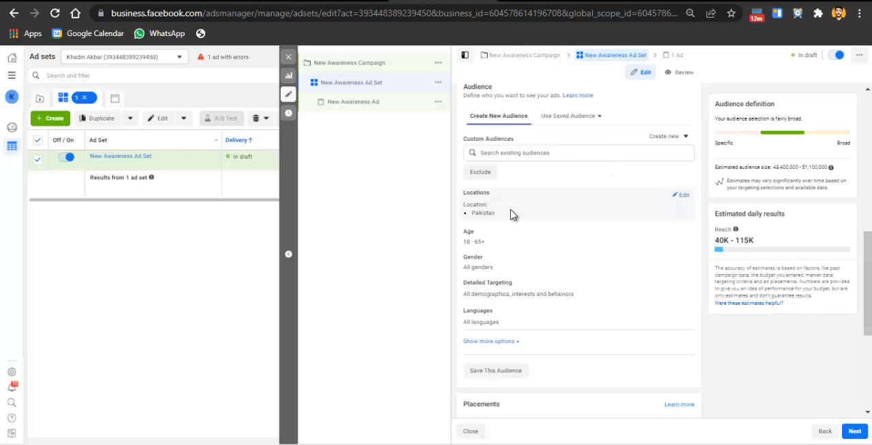
left_click(678, 199)
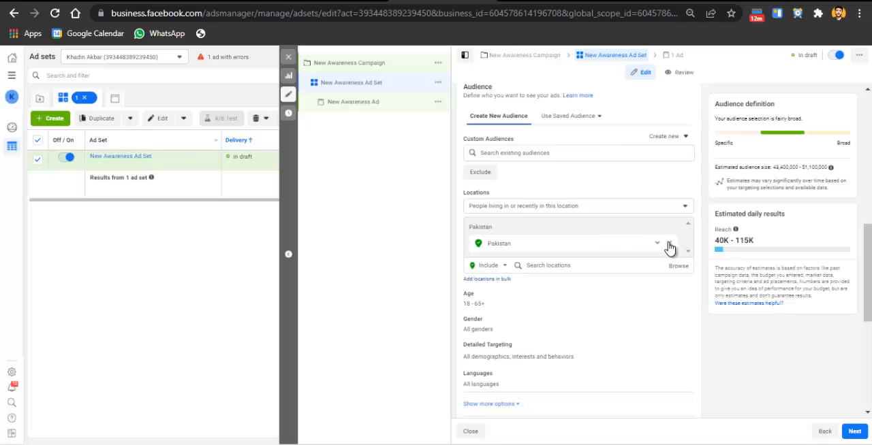
left_click(669, 244)
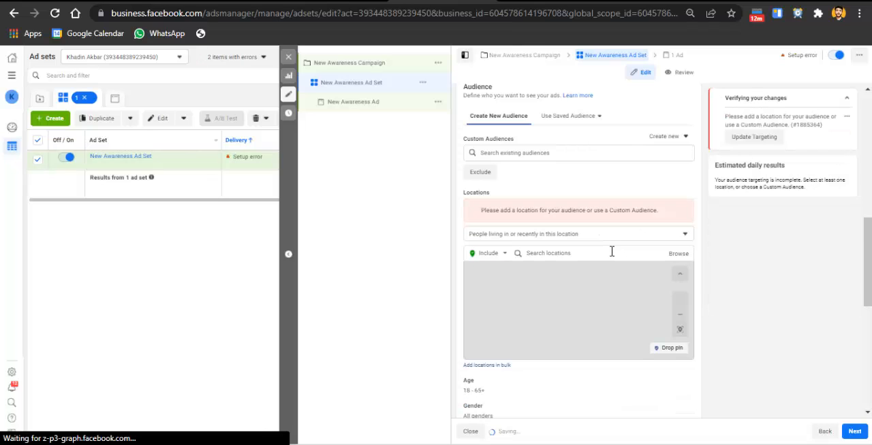
left_click(571, 253)
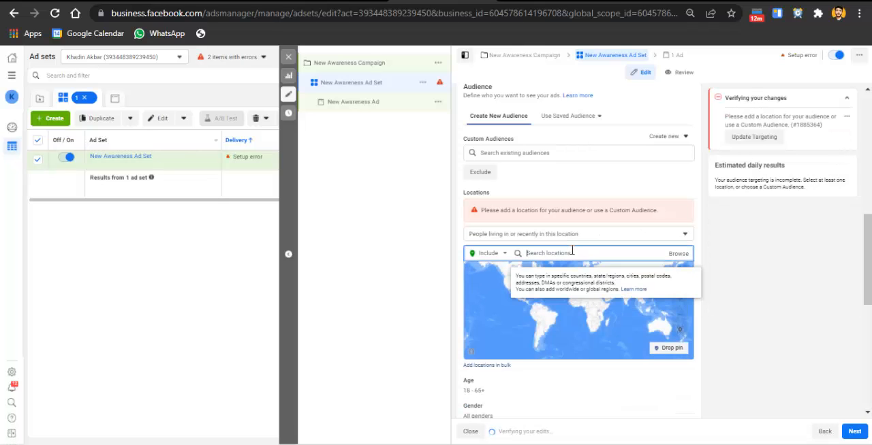
type("sargodha")
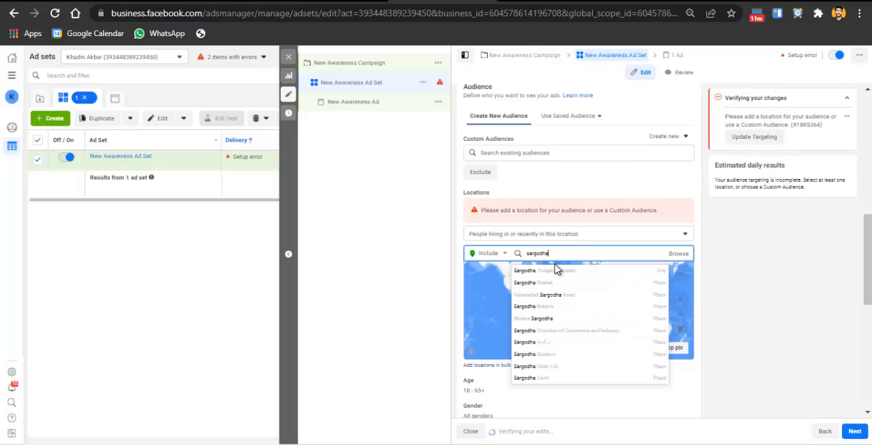
left_click(557, 271)
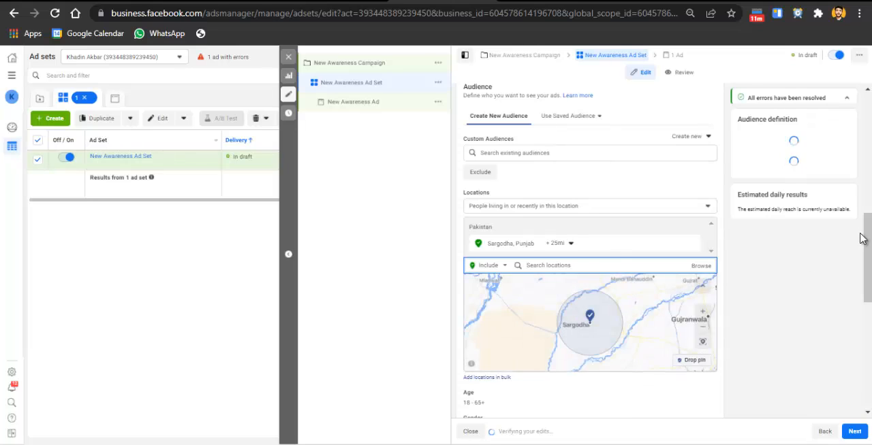
Restrict the Sargodha location targeting to the current city only, without a surrounding radius
scroll(555, 190, "down", 1)
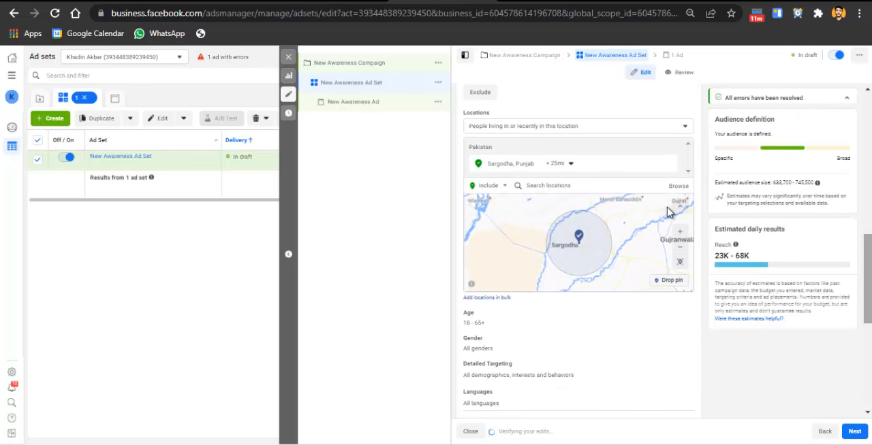
left_click(556, 163)
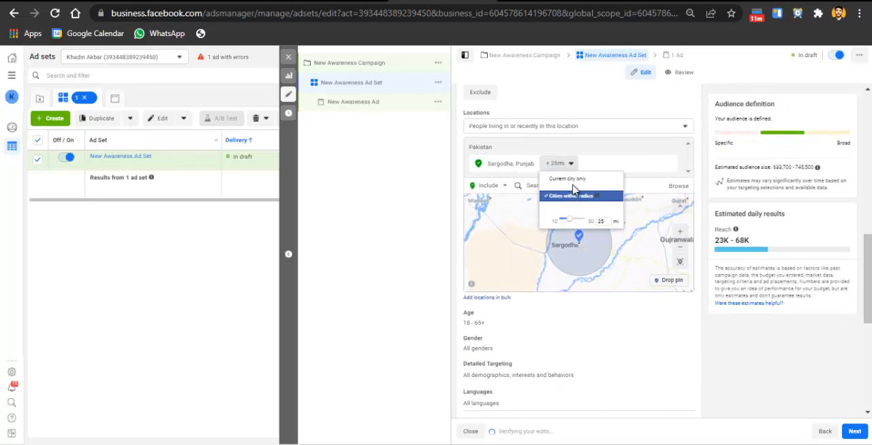
left_click(573, 179)
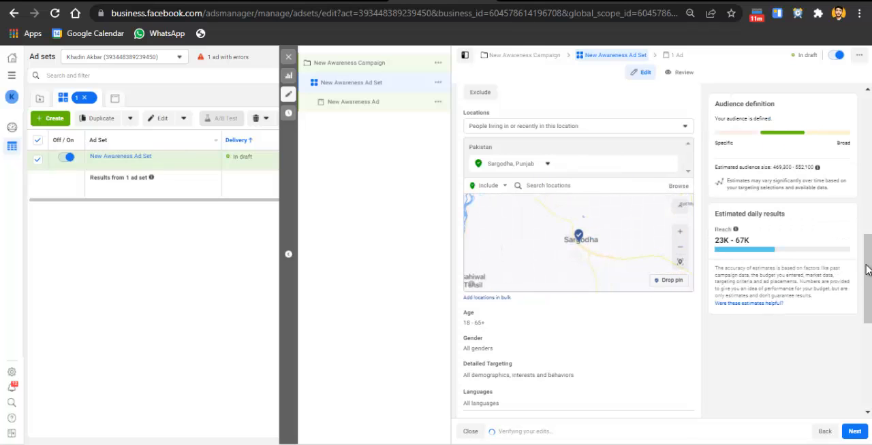
Set the audience's age range to 16 through 58
scroll(658, 259, "down", 2)
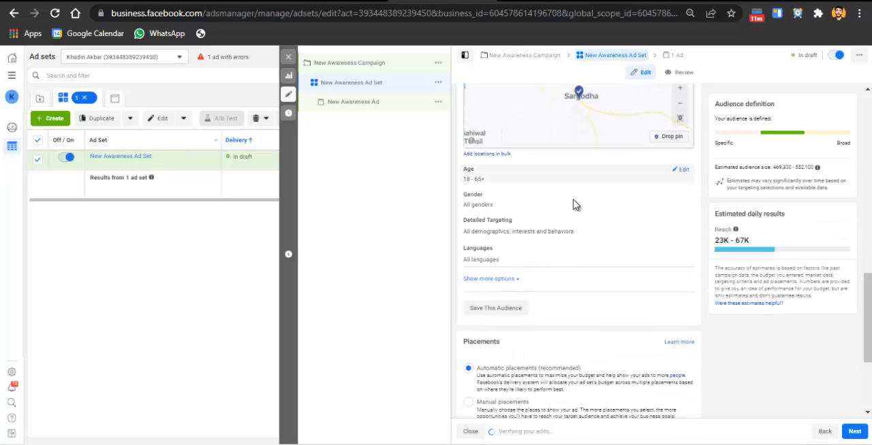
mouse_move(628, 167)
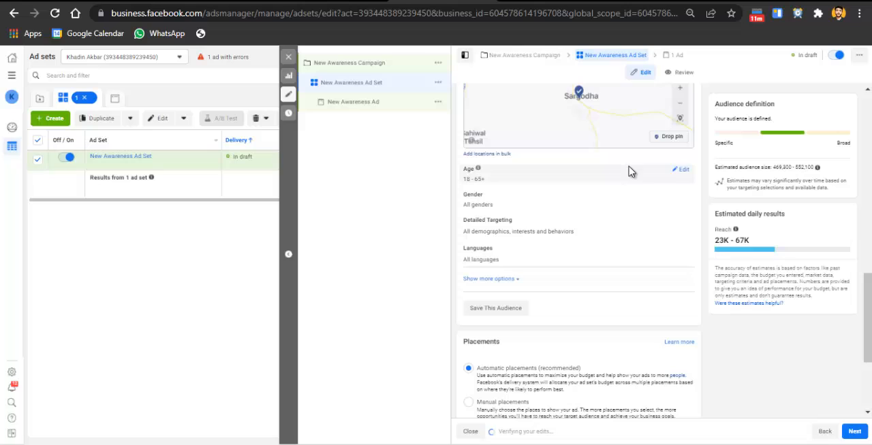
left_click(684, 170)
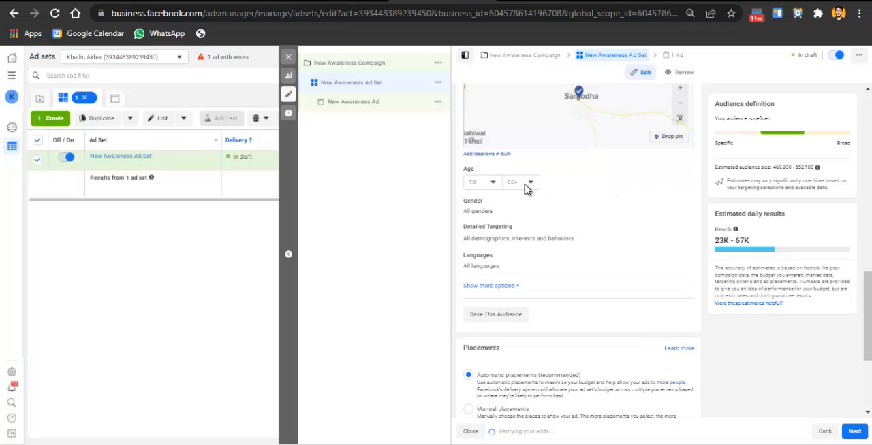
left_click(488, 184)
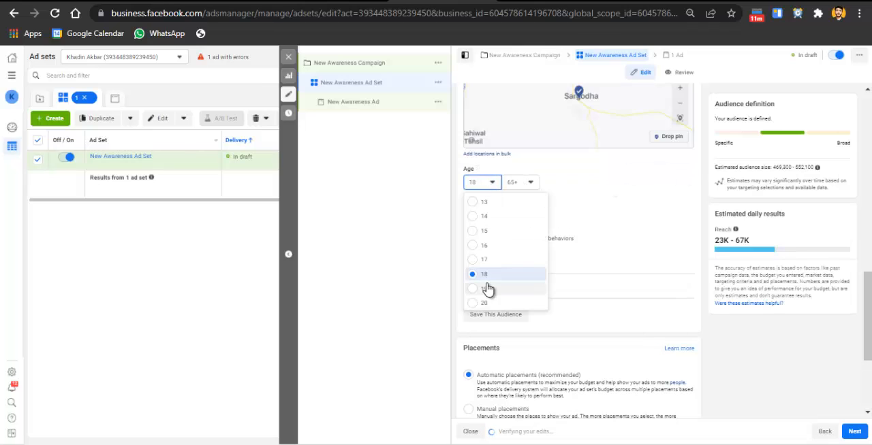
left_click(485, 245)
left_click(525, 181)
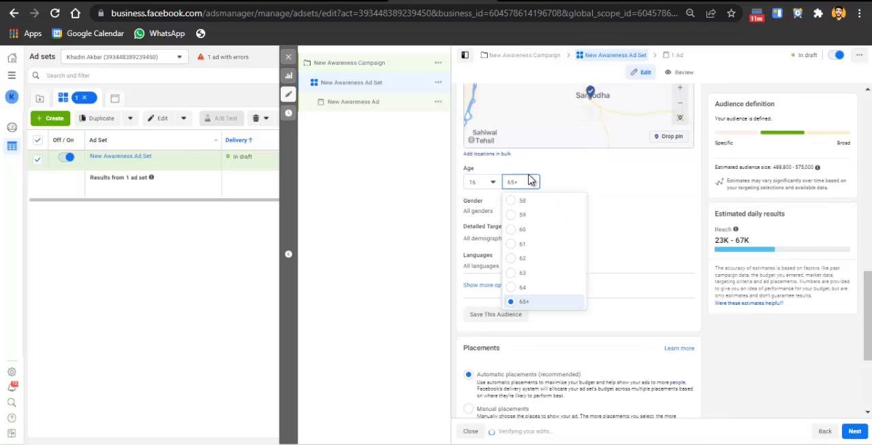
left_click(529, 180)
left_click(529, 180)
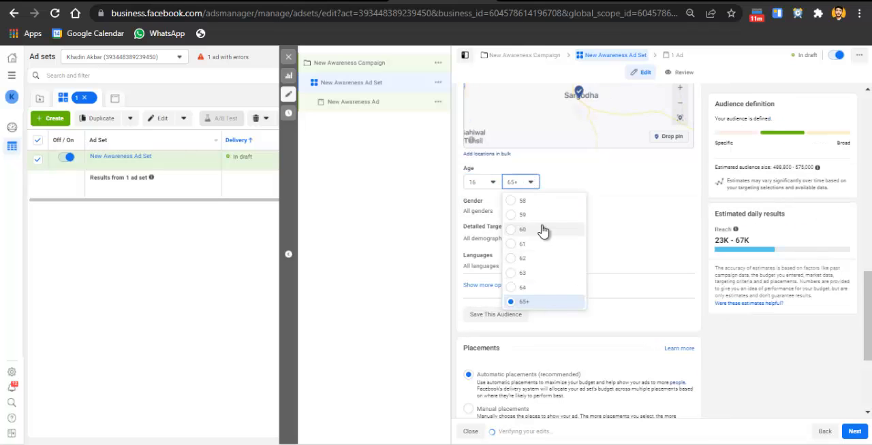
left_click(545, 204)
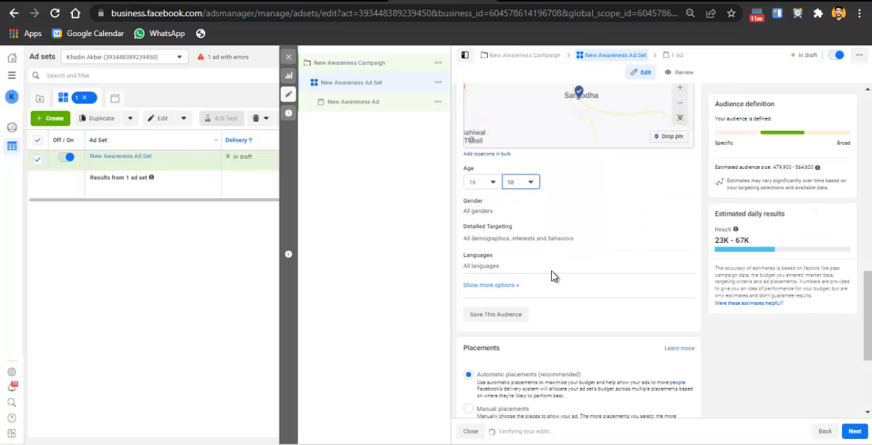
Open the detailed targeting for editing and set the audience's minimum age to 19
left_click(681, 230)
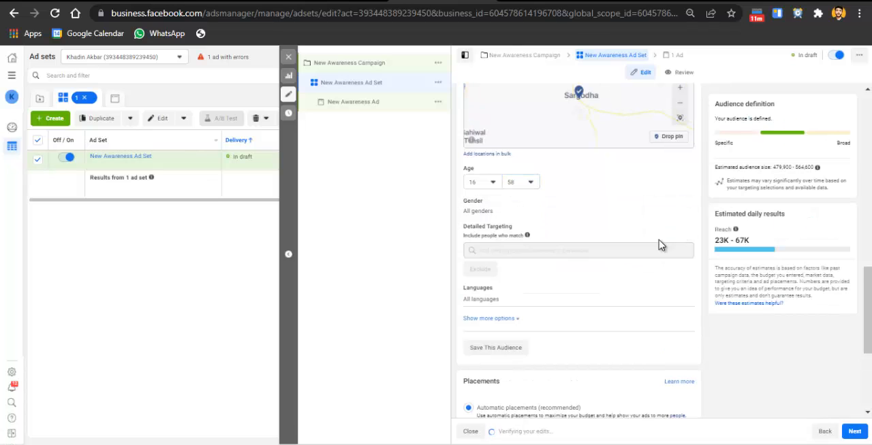
scroll(581, 192, "down", 1)
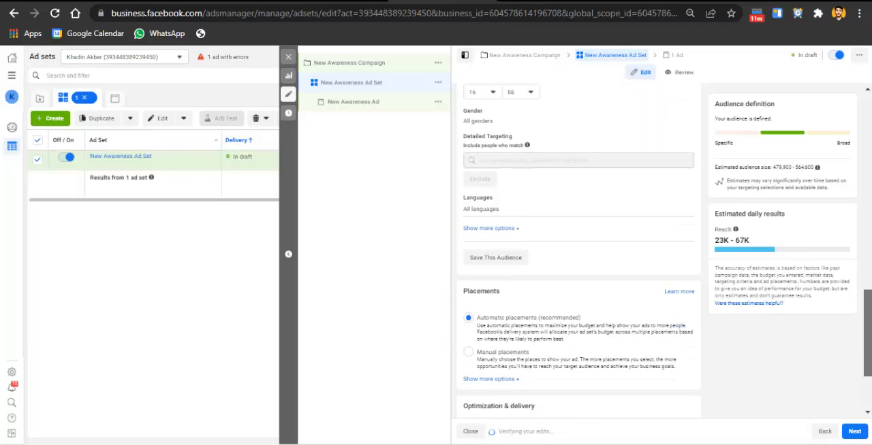
mouse_move(583, 189)
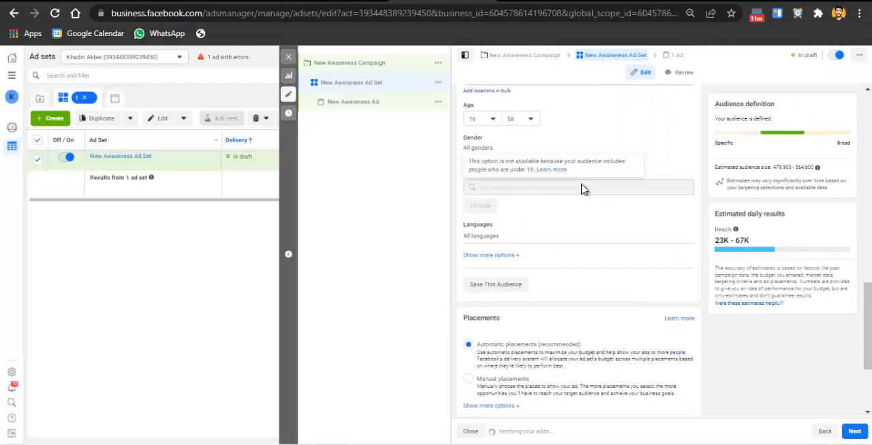
left_click(495, 118)
left_click(511, 224)
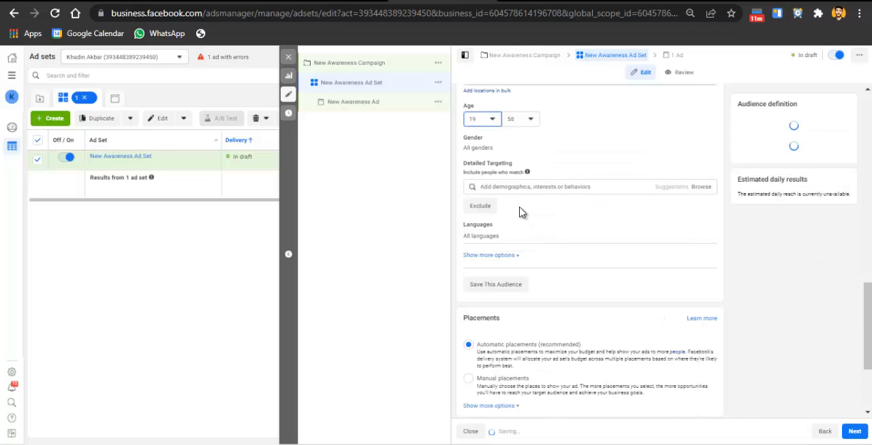
Add the interests Bakery and Cake to the audience's detailed targeting
left_click(613, 186)
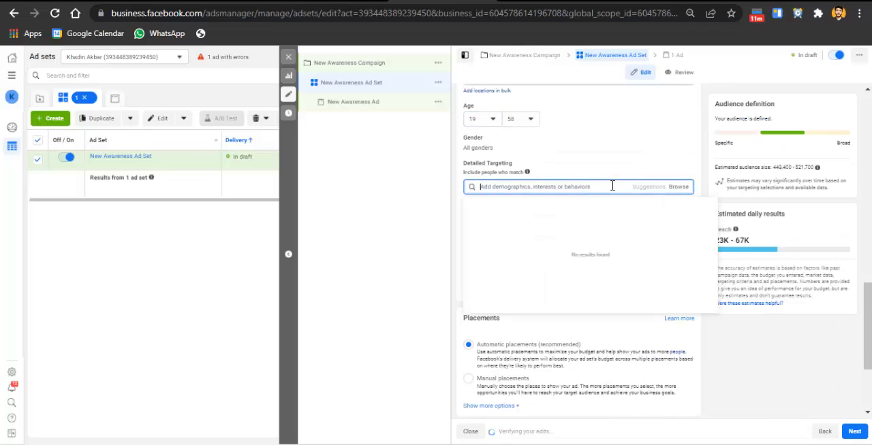
left_click(592, 150)
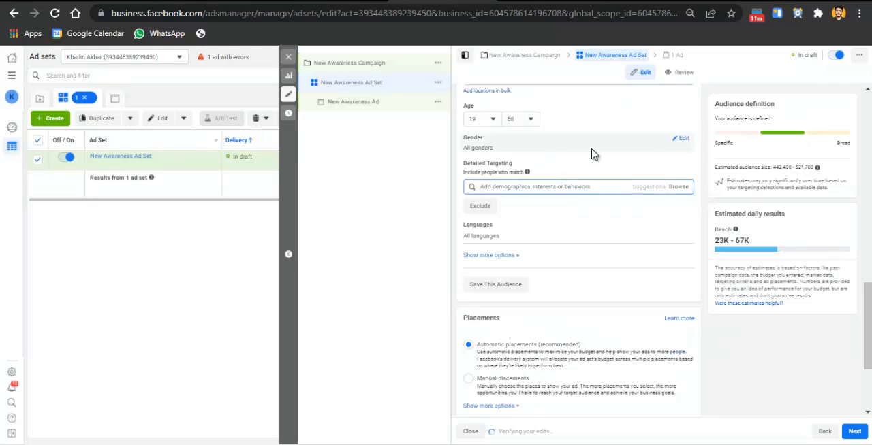
left_click(549, 193)
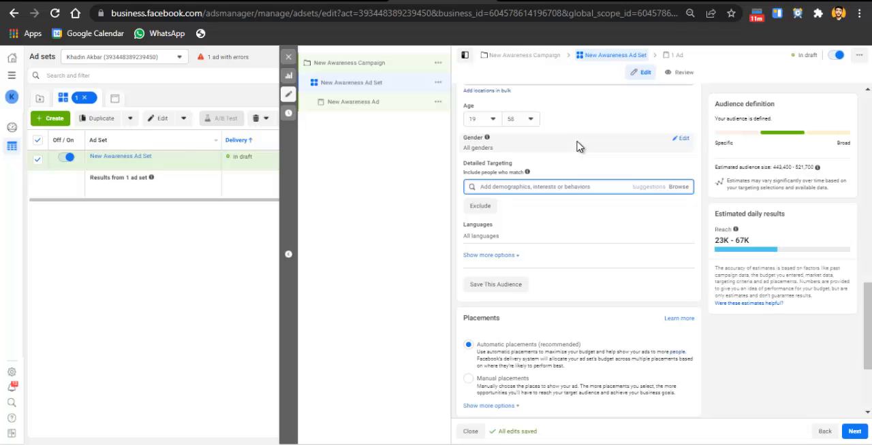
type("bal")
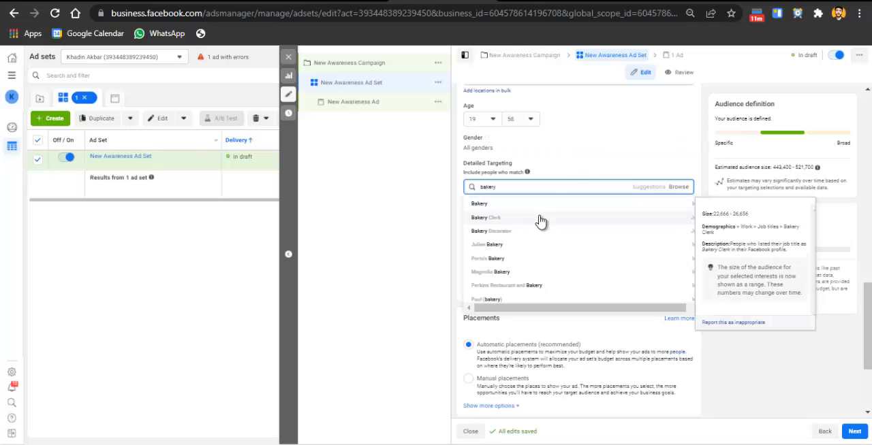
left_click(550, 201)
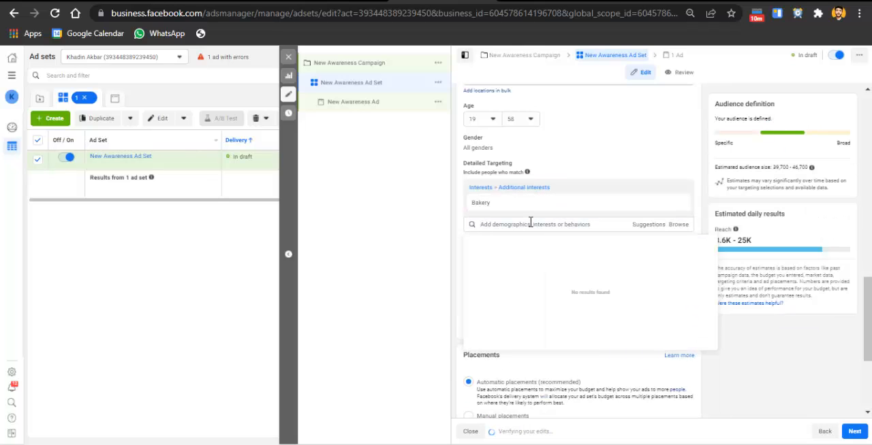
type("d")
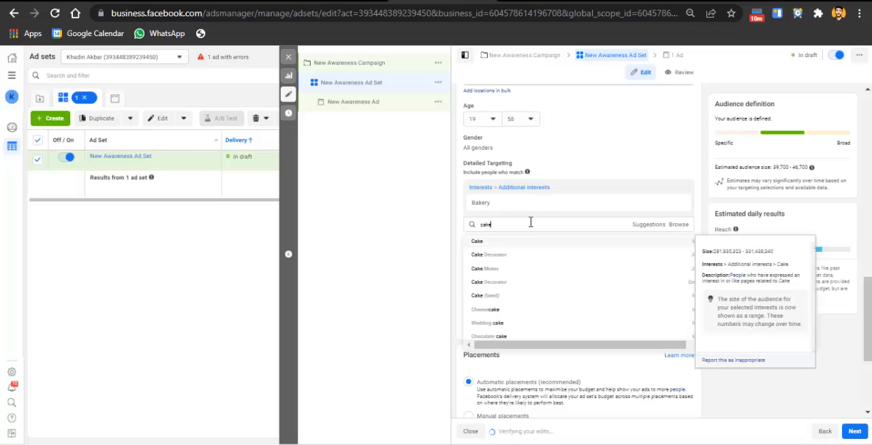
left_click(522, 241)
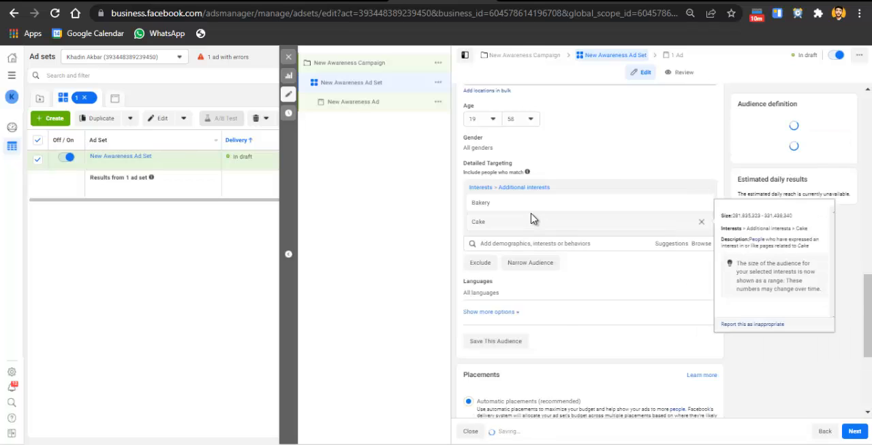
Add the live events interest Parties to the audience's detailed targeting
left_click(516, 244)
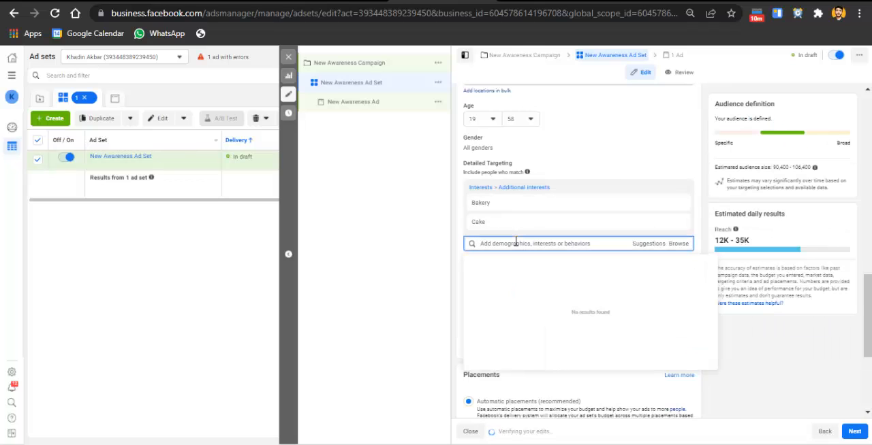
type("s")
key("BackSpace")
type("s")
left_click(507, 265)
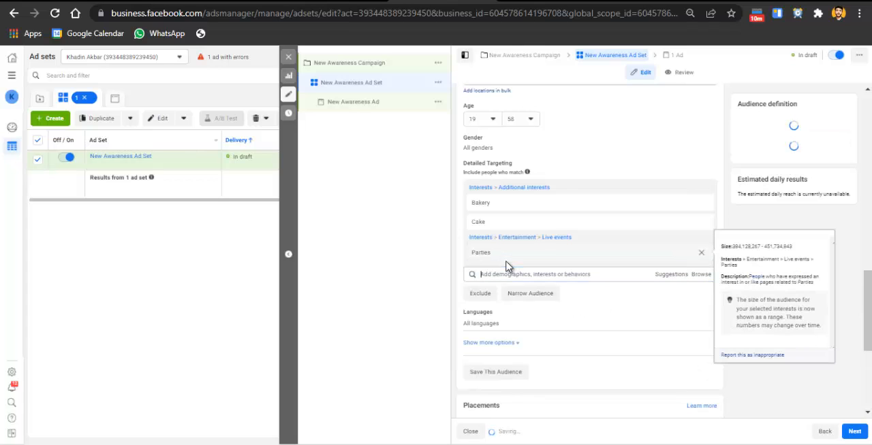
Search the detailed targeting for birthday and add the interest The Birthday Party
type("e")
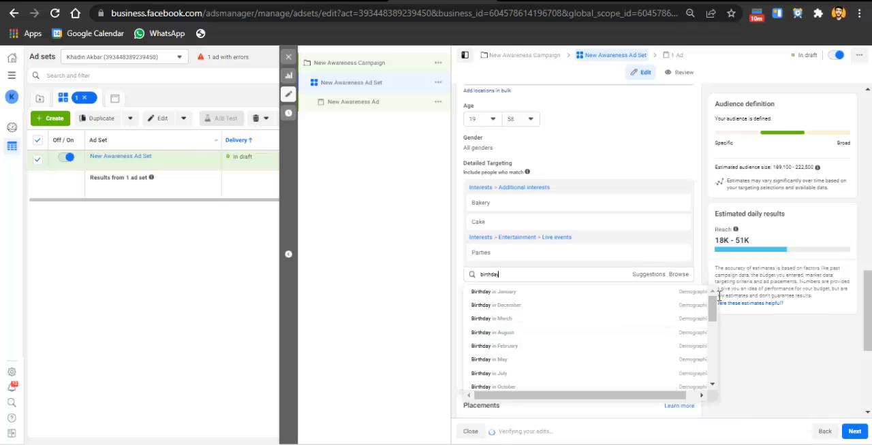
left_click_drag(719, 297, 711, 198)
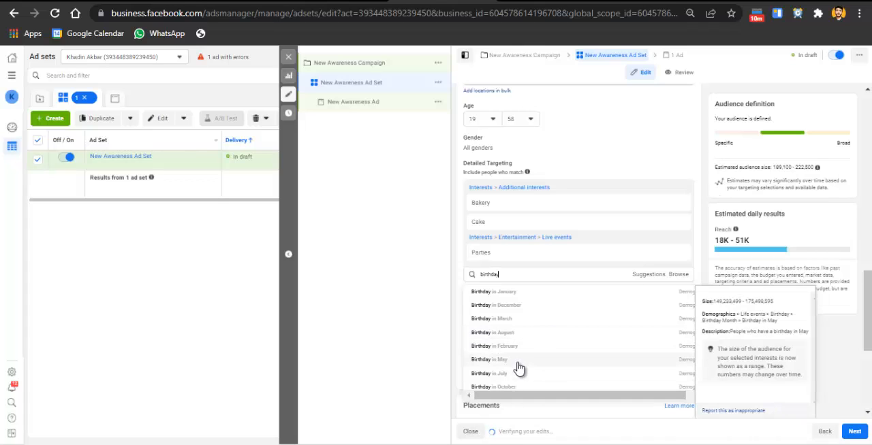
double_click(545, 273)
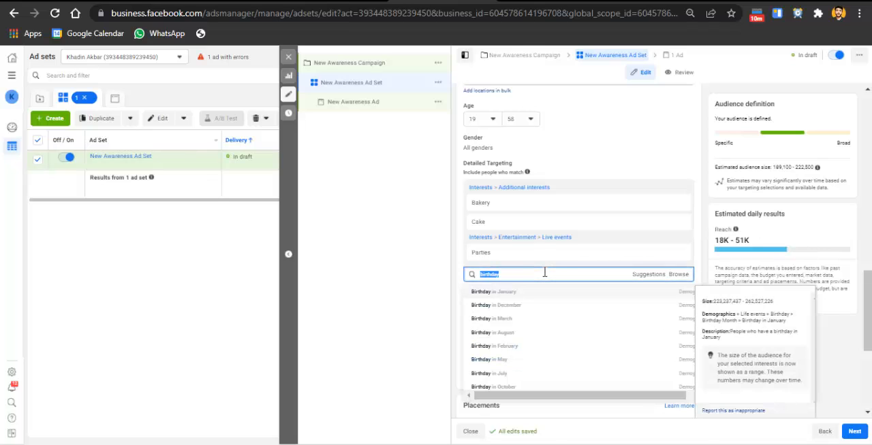
left_click_drag(612, 398, 628, 396)
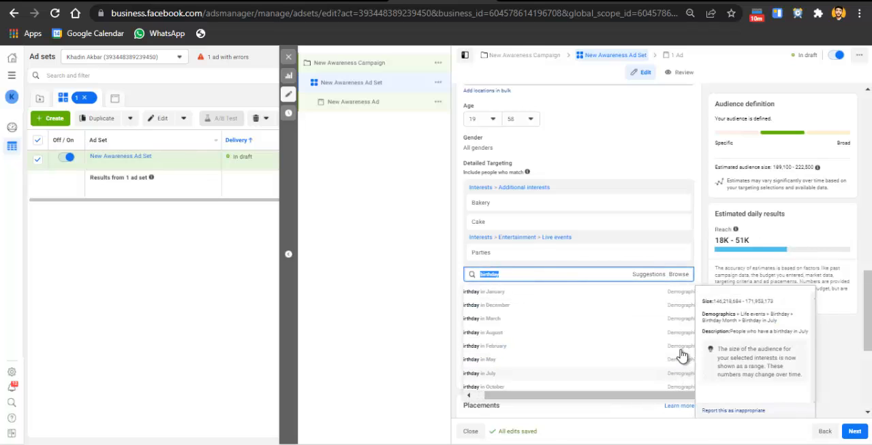
left_click_drag(713, 310, 704, 395)
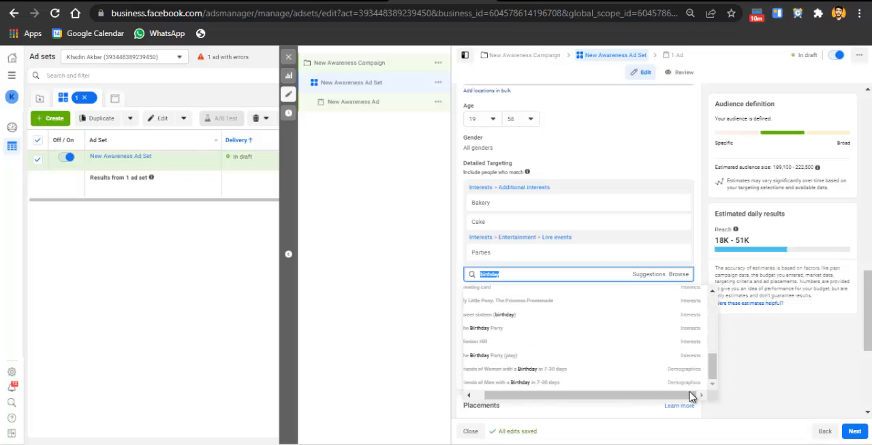
left_click(535, 332)
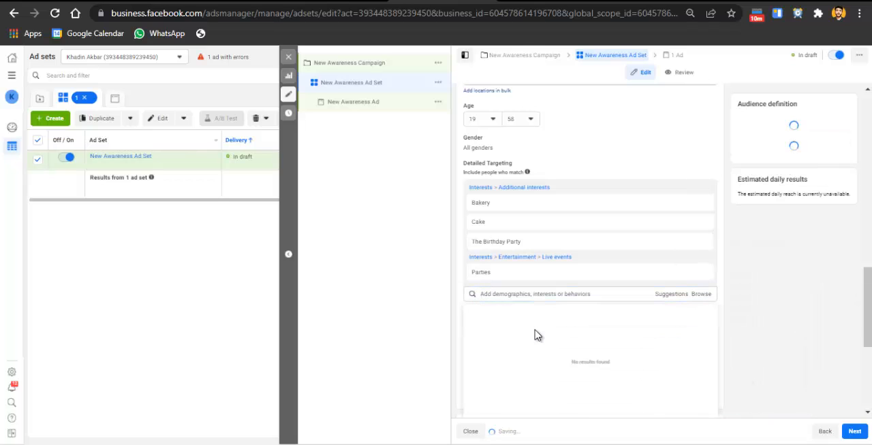
Add the interests Pastry and McDonald's to the audience's detailed targeting
left_click(542, 294)
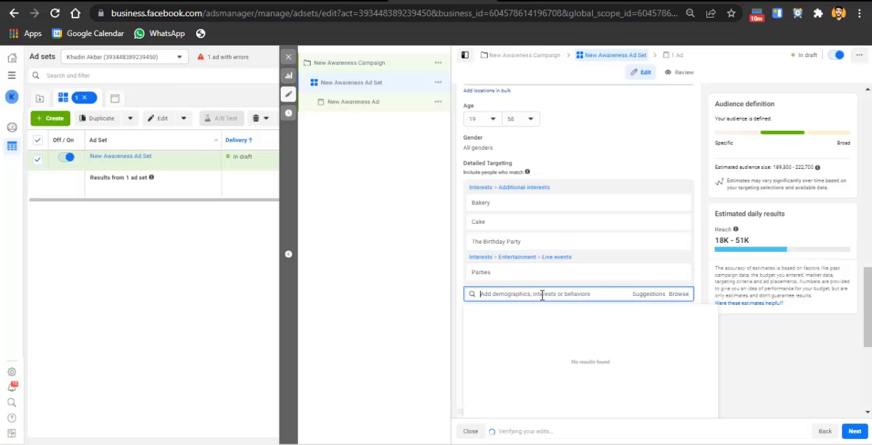
type("pastries")
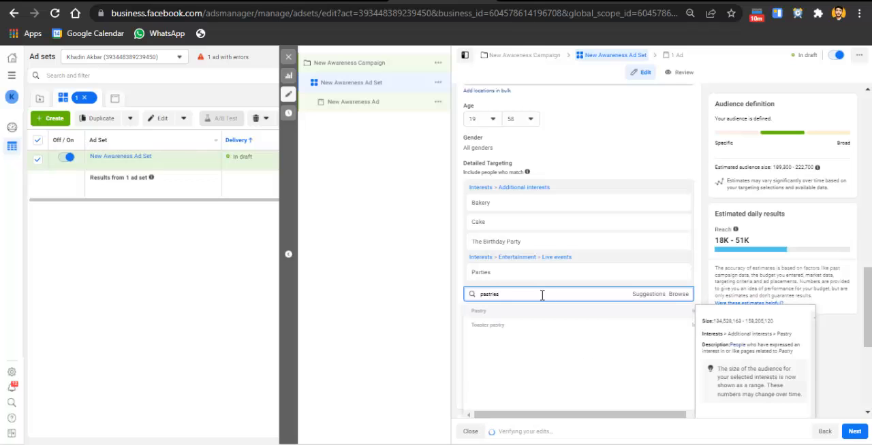
left_click(497, 315)
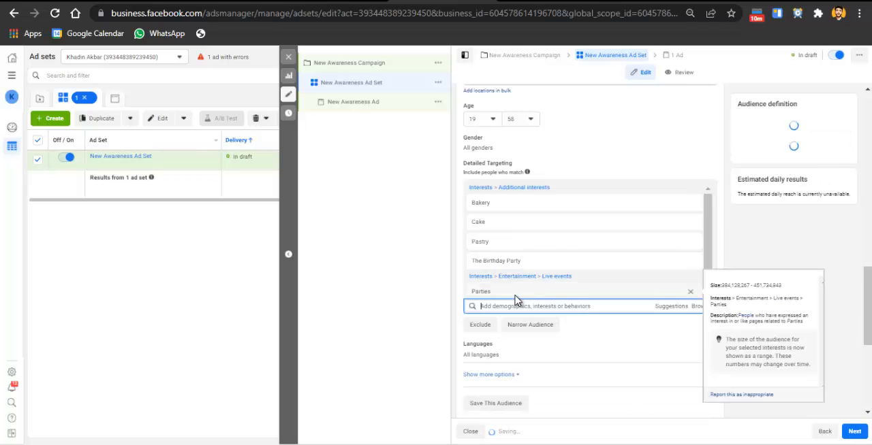
type("ma")
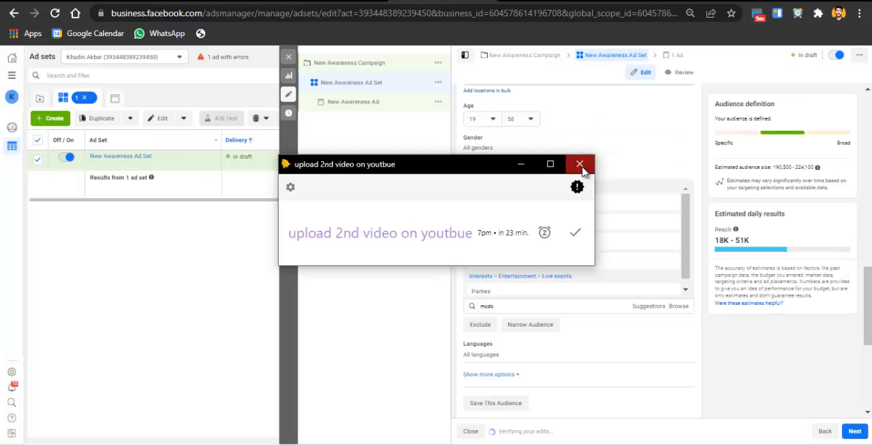
left_click(580, 164)
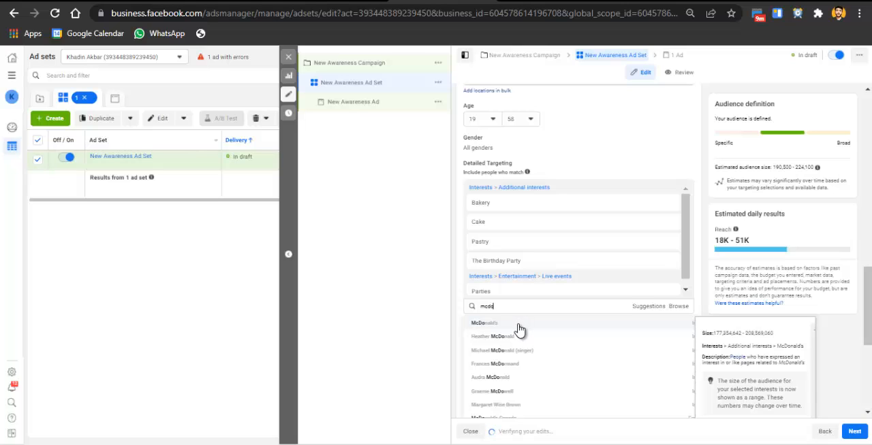
left_click(518, 329)
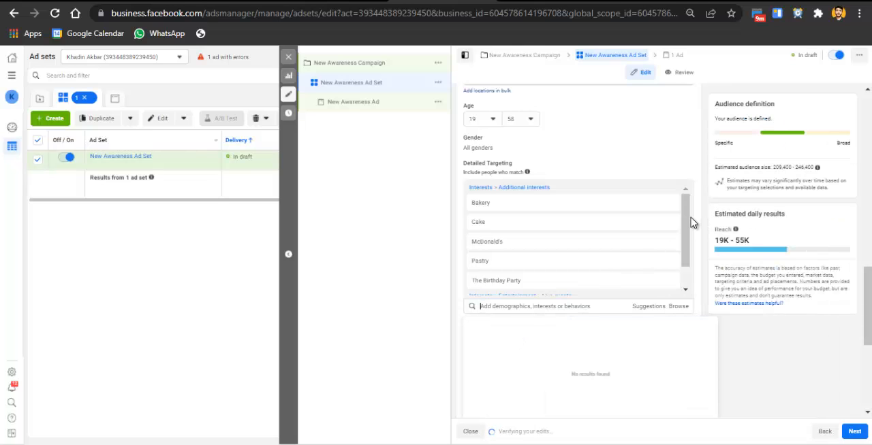
scroll(691, 232, "down", 2)
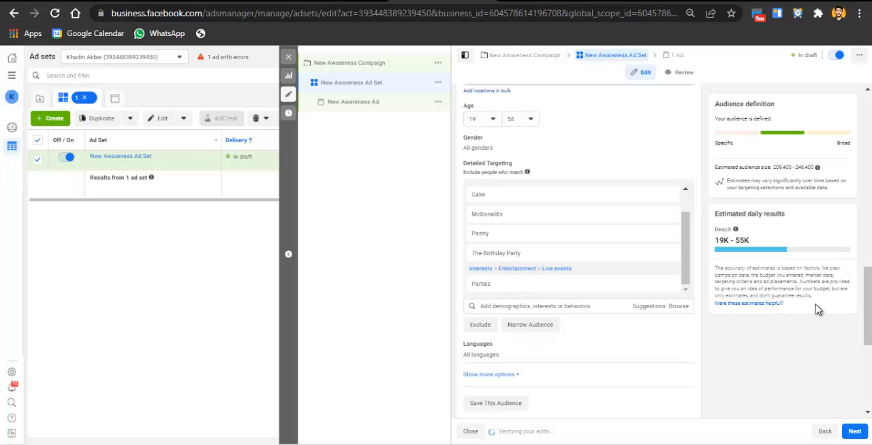
Switch the ad set to manual placements to view their options, and return it to automatic placements
scroll(865, 310, "down", 1)
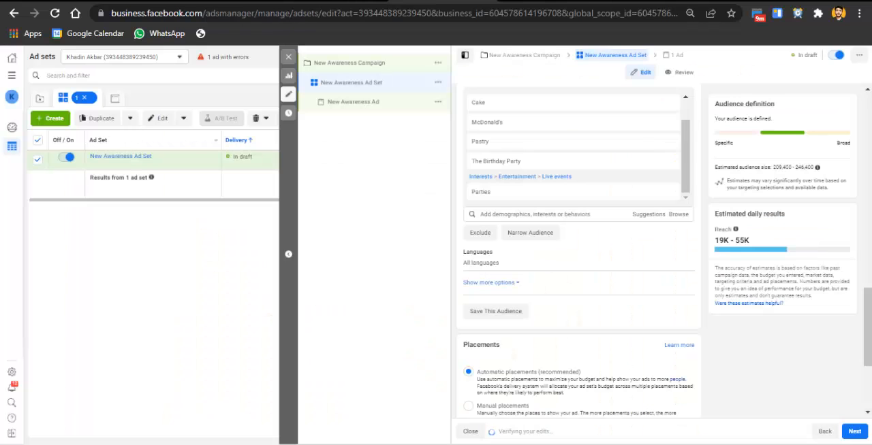
scroll(576, 252, "down", 3)
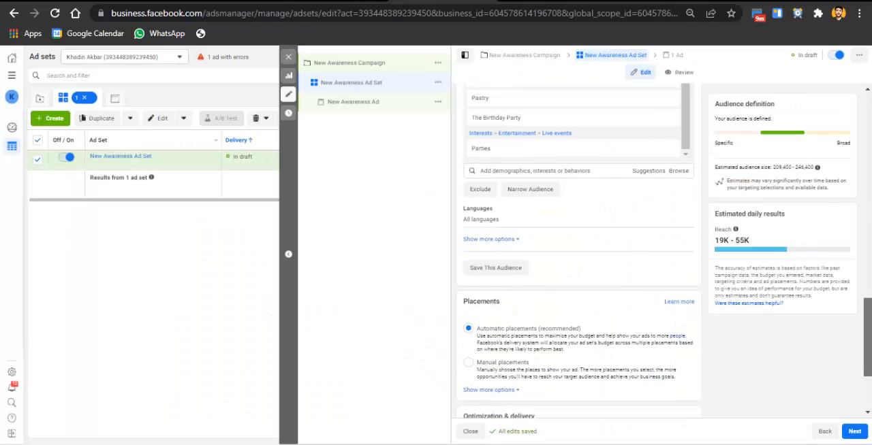
scroll(576, 272, "down", 2)
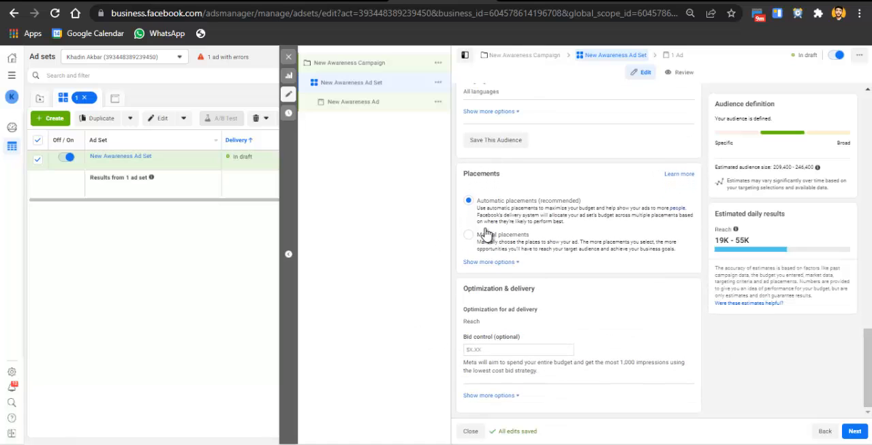
left_click(485, 234)
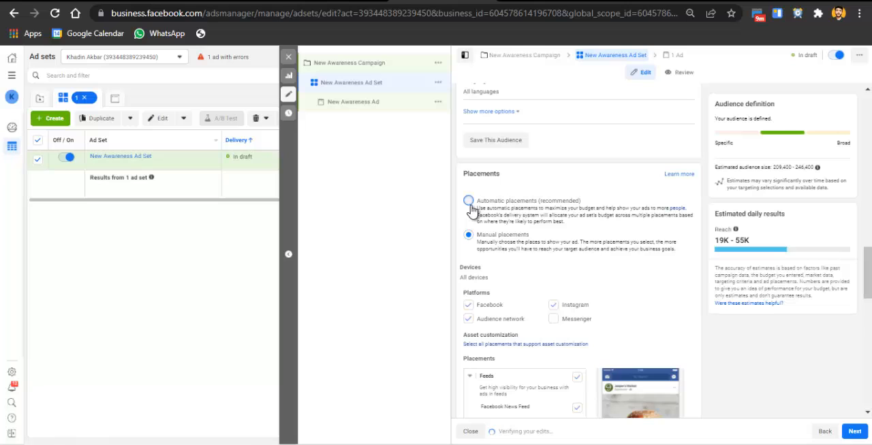
left_click(468, 200)
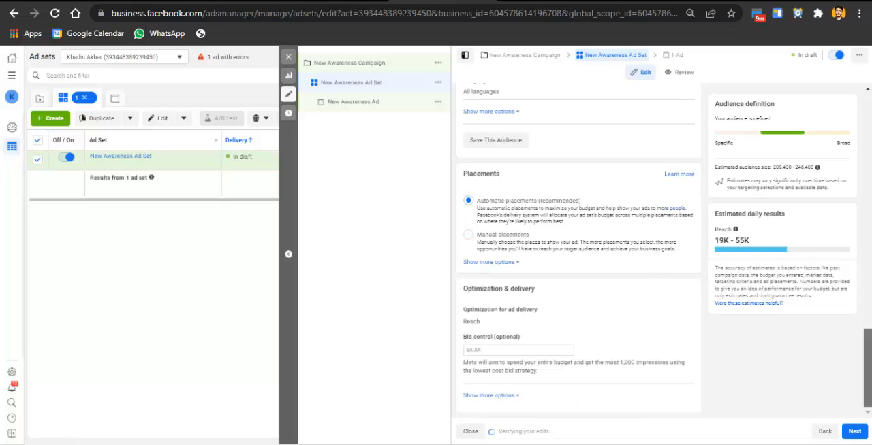
Open the optimization for ad delivery, review its options and select Reach, leaving the bid control empty
left_click(487, 350)
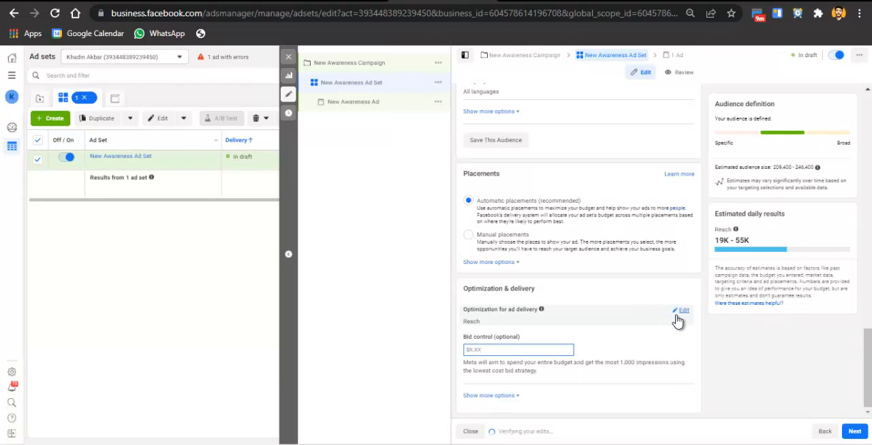
left_click(677, 316)
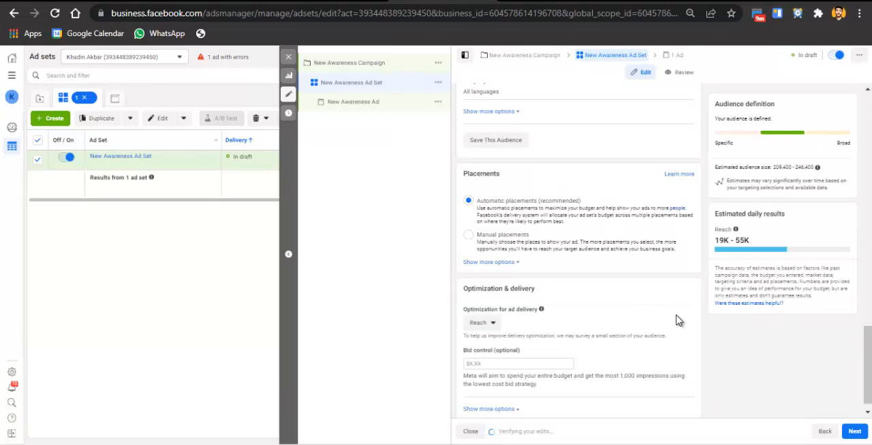
left_click(477, 324)
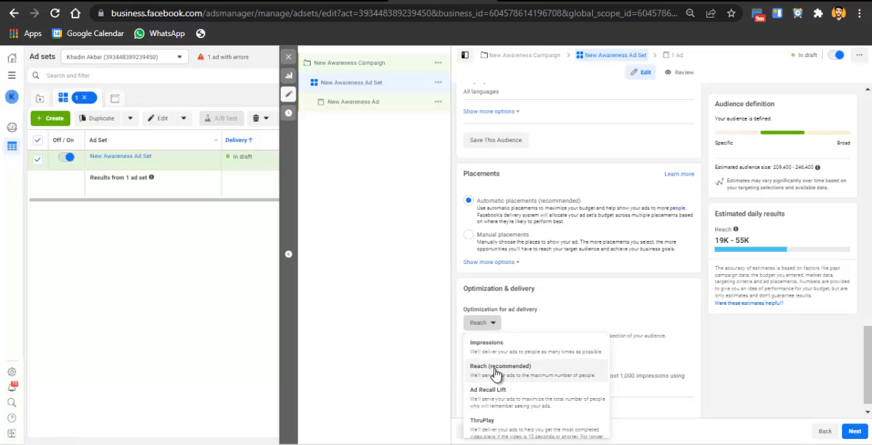
scroll(497, 415, "down", 1)
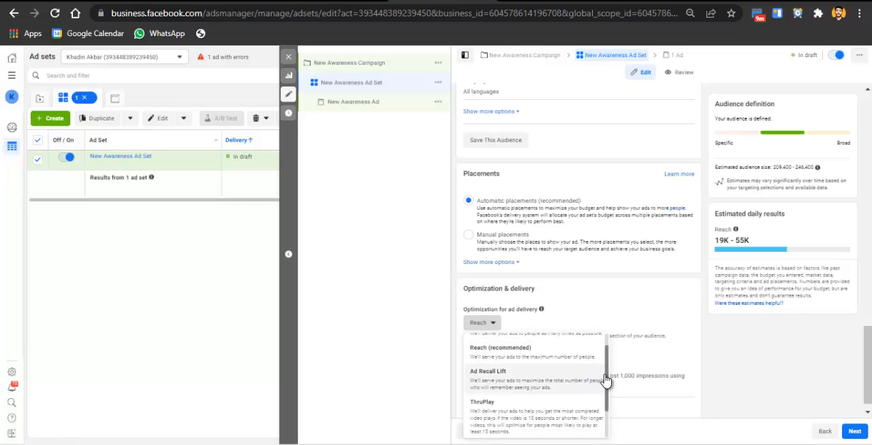
scroll(606, 377, "up", 1)
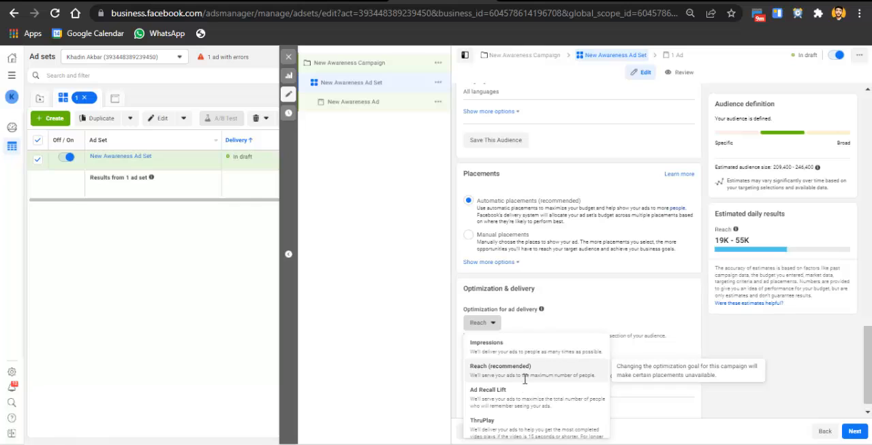
left_click(524, 371)
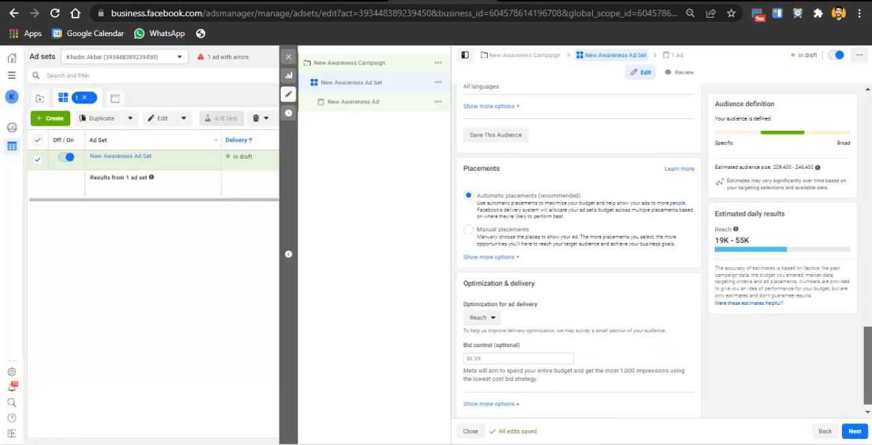
left_click(491, 352)
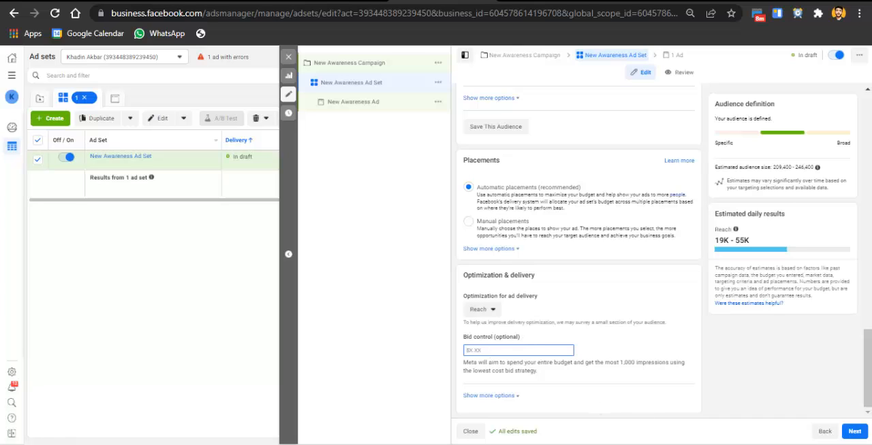
Proceed to the ad's setup and select the webifiedhub Instagram account for its identity
left_click(856, 433)
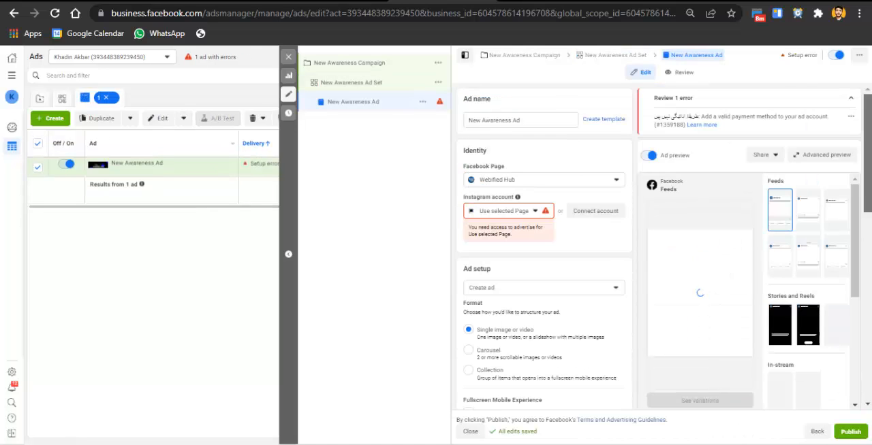
left_click(517, 211)
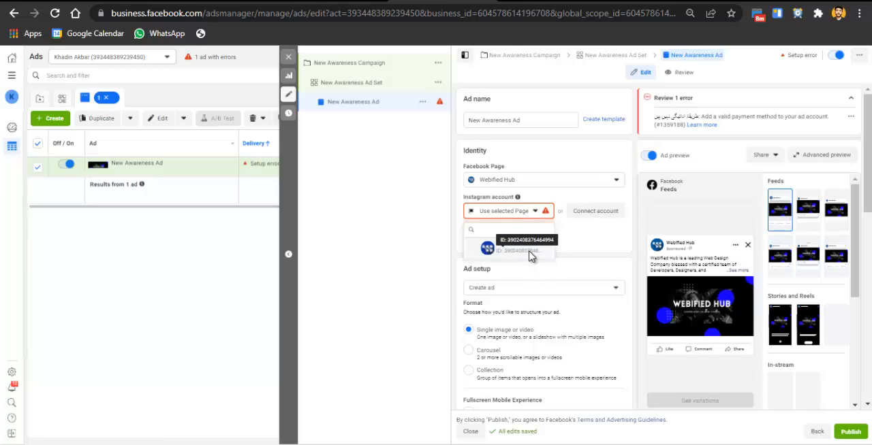
left_click(530, 253)
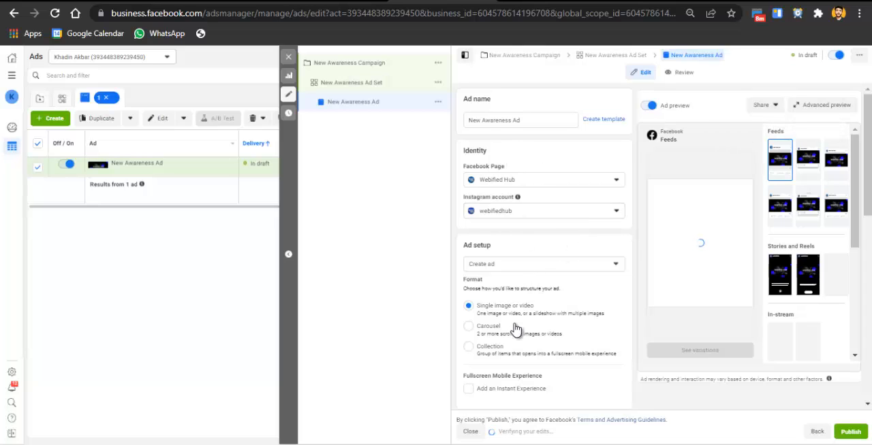
Remove all existing media from the ad creative
left_click_drag(869, 144, 869, 184)
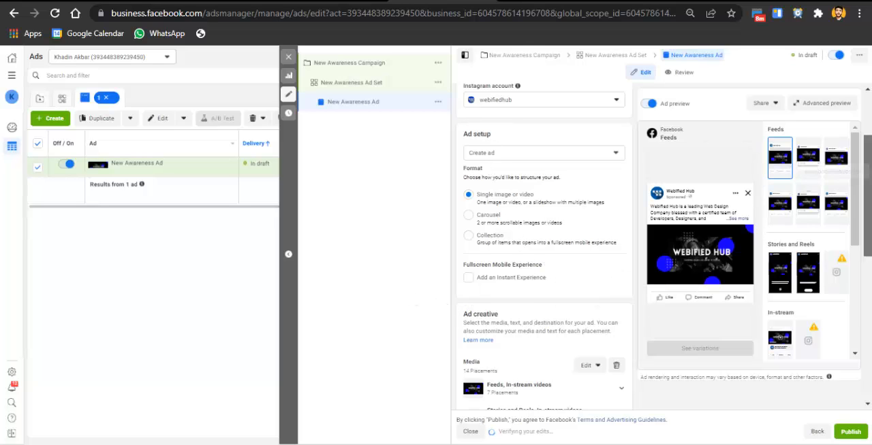
scroll(544, 273, "down", 3)
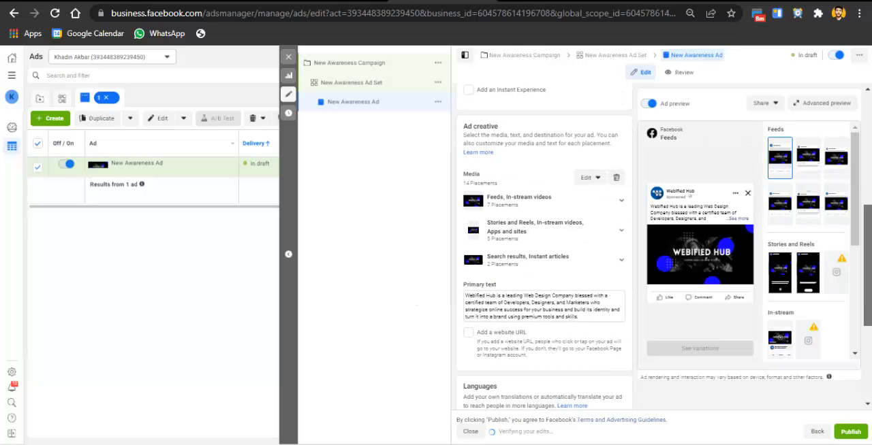
left_click(619, 179)
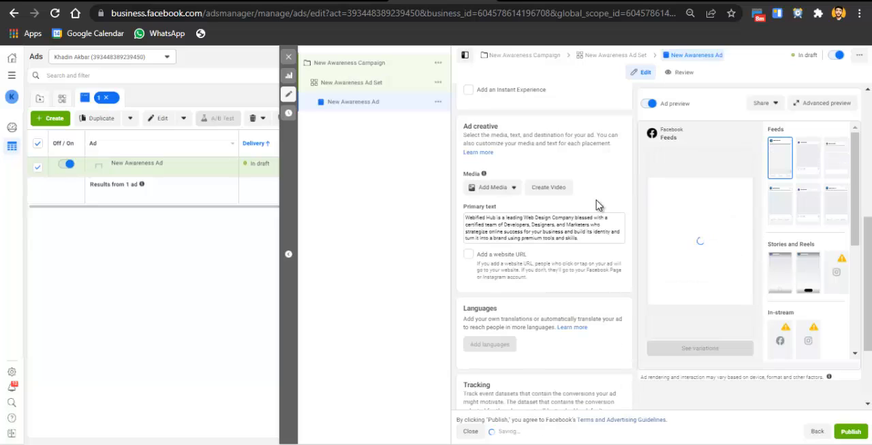
Add an image to the ad by uploading the large preview JPG from the Downloads folder
left_click(505, 193)
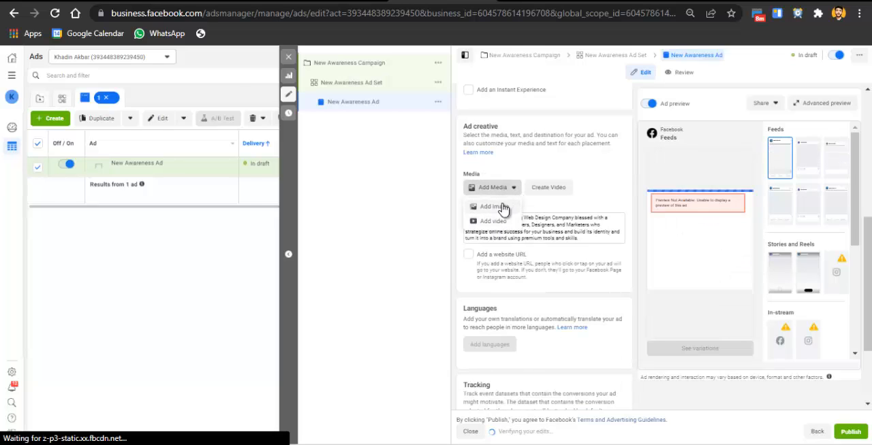
left_click(501, 207)
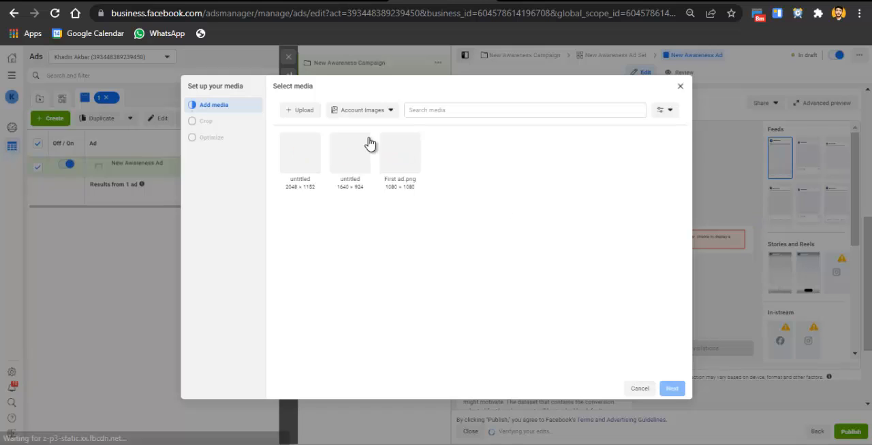
left_click(304, 111)
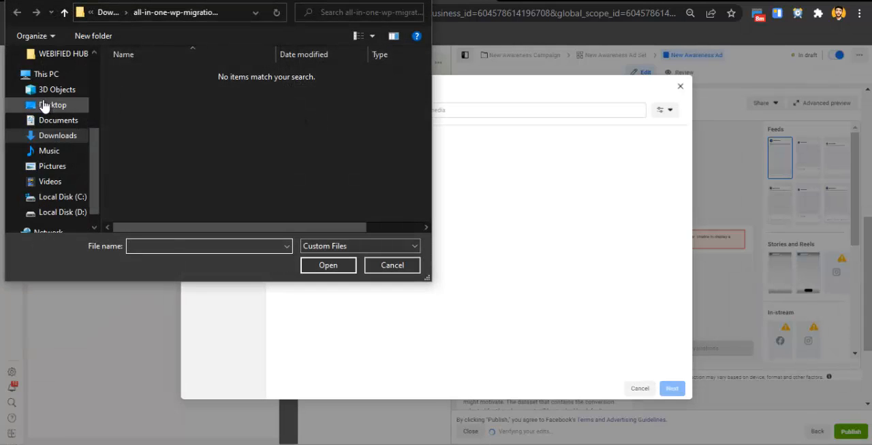
left_click(57, 138)
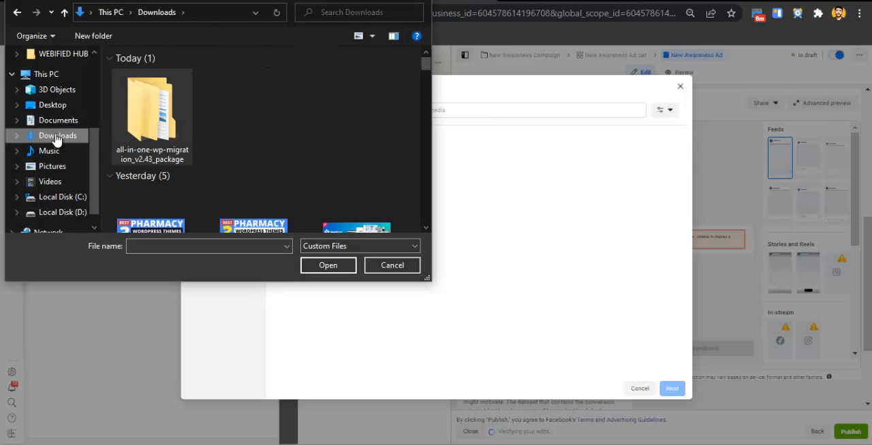
left_click(264, 221)
double_click(357, 171)
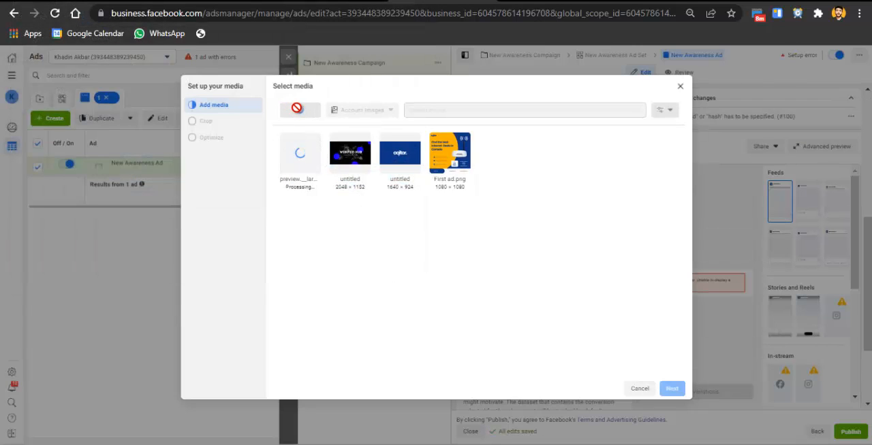
Upload the "facebook ads" image from Downloads and apply it to the ad with the original crops for all placements
left_click(303, 110)
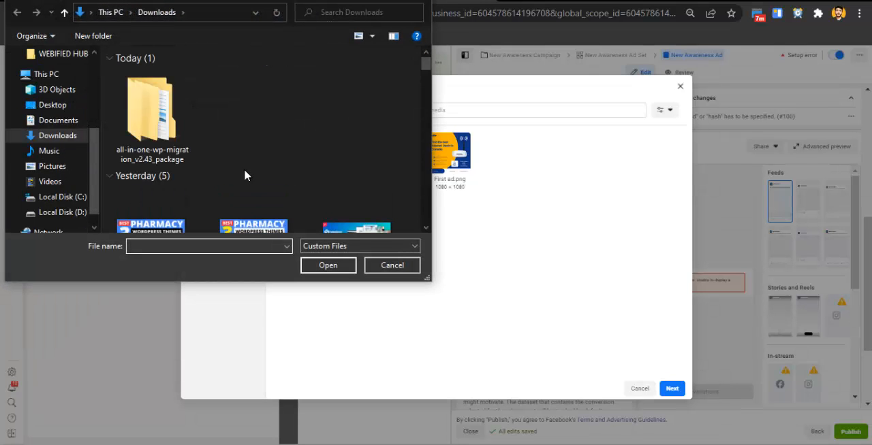
left_click(162, 223)
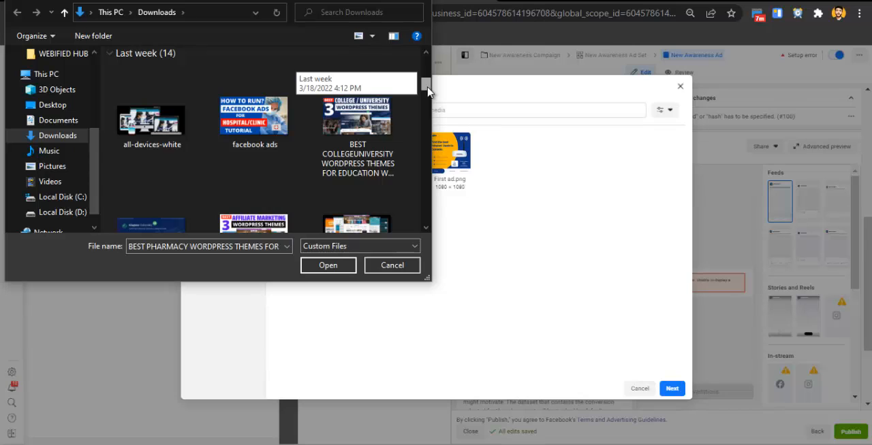
double_click(246, 131)
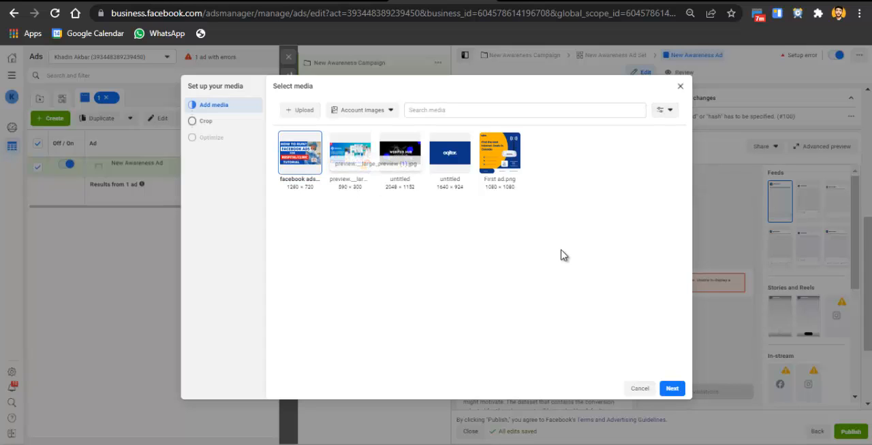
left_click(672, 390)
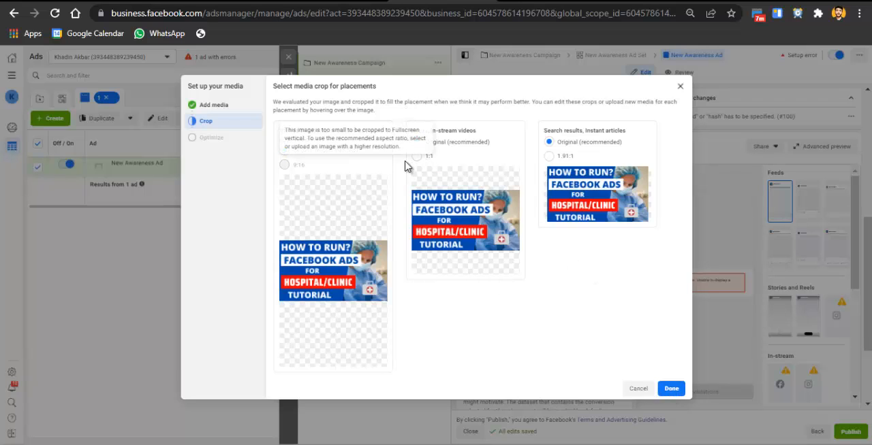
left_click(671, 395)
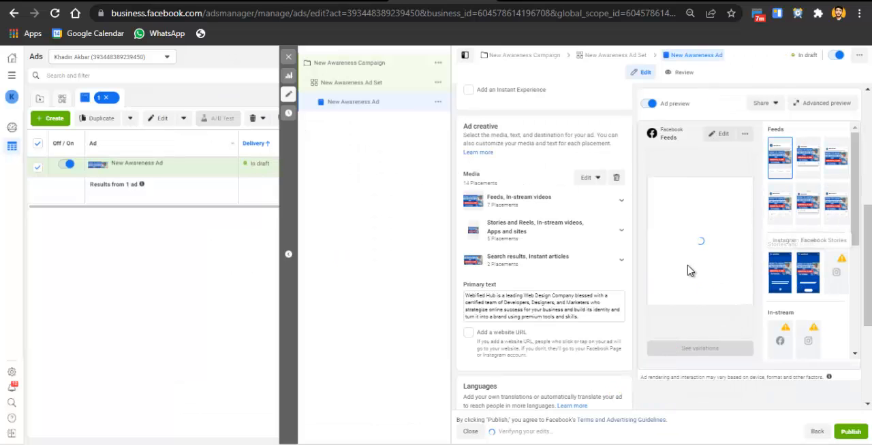
Replace the ad's primary text with "Best Bakery Near you"
left_click_drag(860, 208, 867, 254)
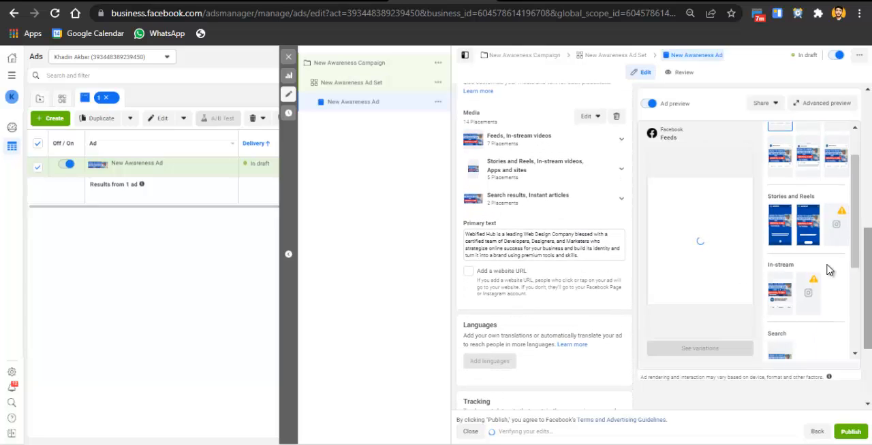
triple_click(549, 249)
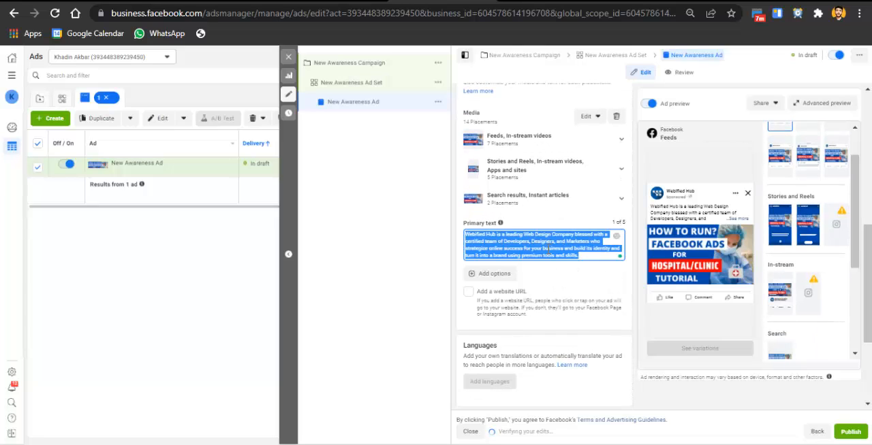
type("s")
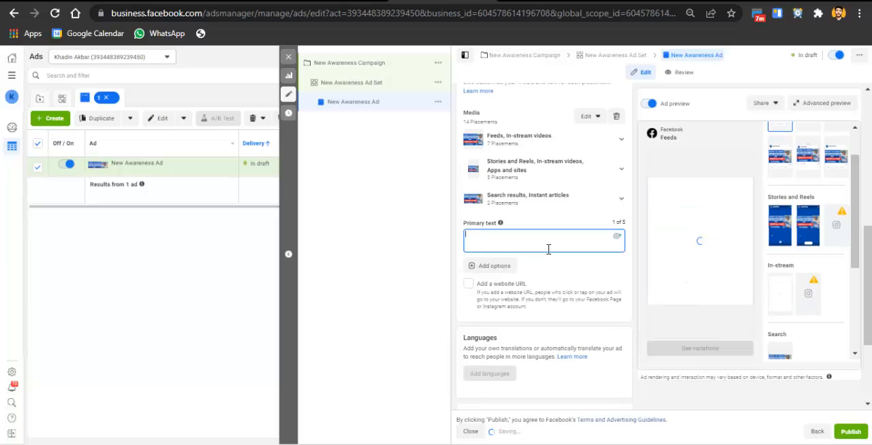
type("est")
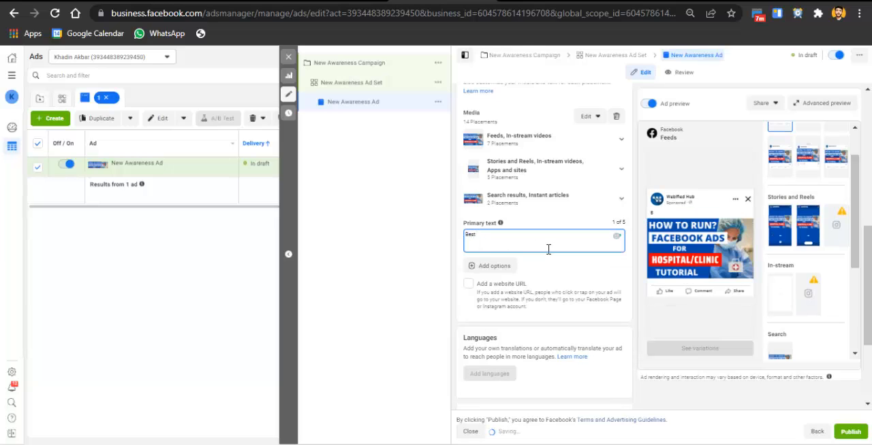
type(" Bakery Near you")
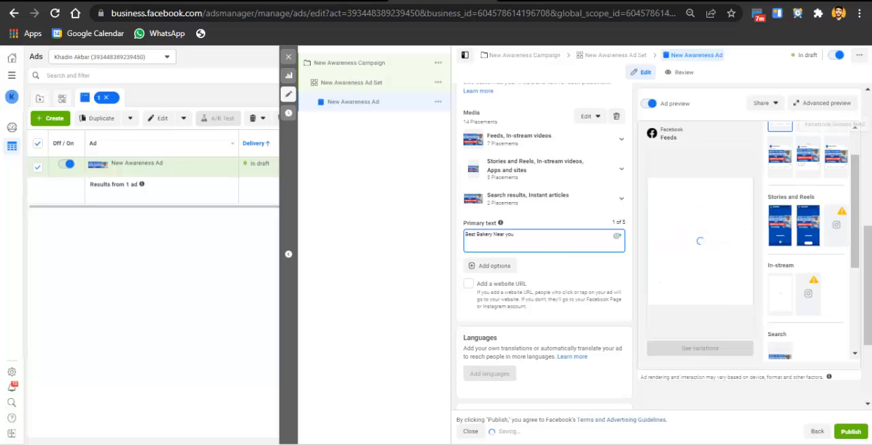
Enable a website URL for the ad and set it to webifiedhub.com
scroll(473, 204, "down", 1)
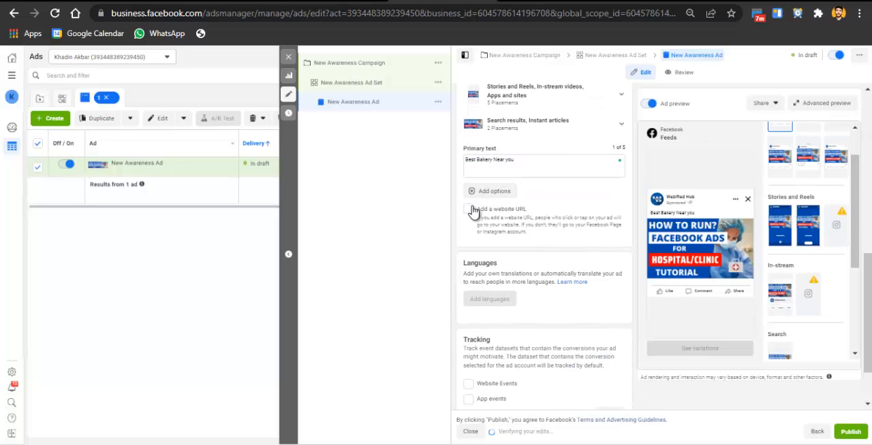
left_click(487, 231)
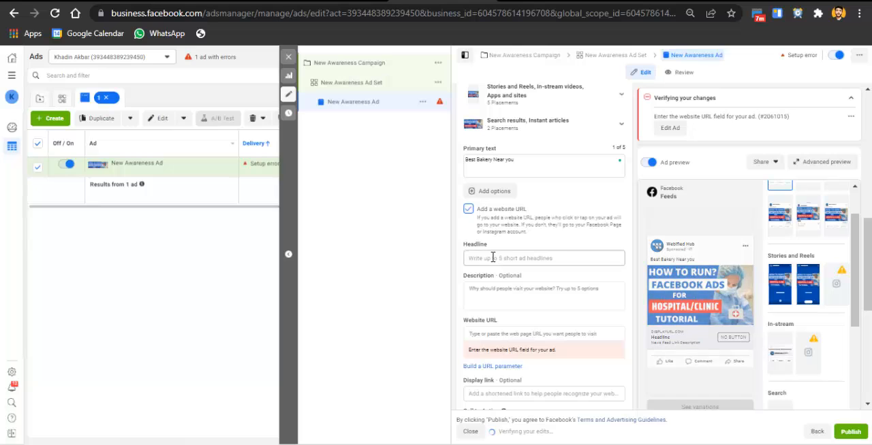
left_click(496, 334)
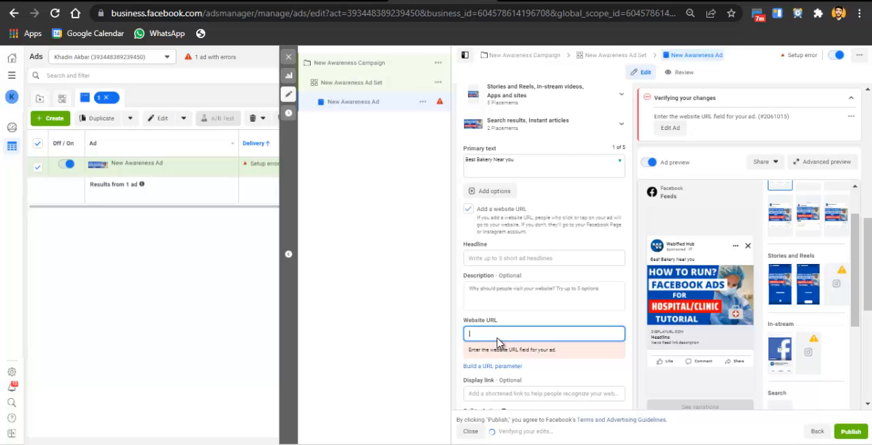
type("webifiedhub.com")
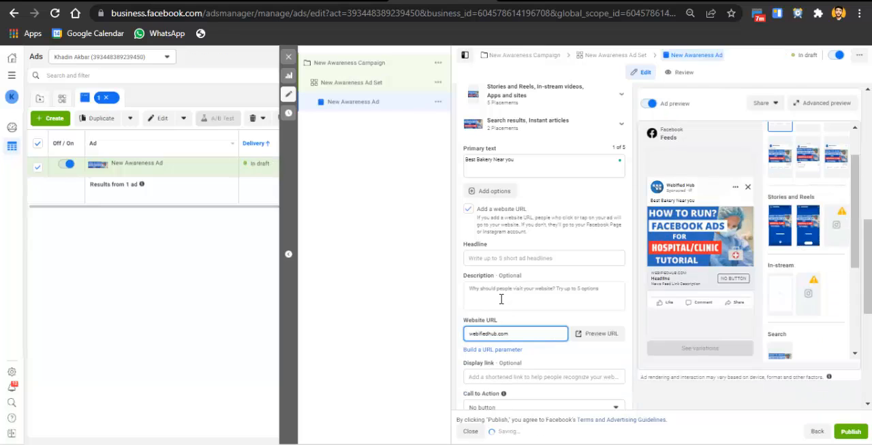
Set the ad's headline to "Best Bakery SHOP IN your area"
left_click(498, 292)
left_click(493, 259)
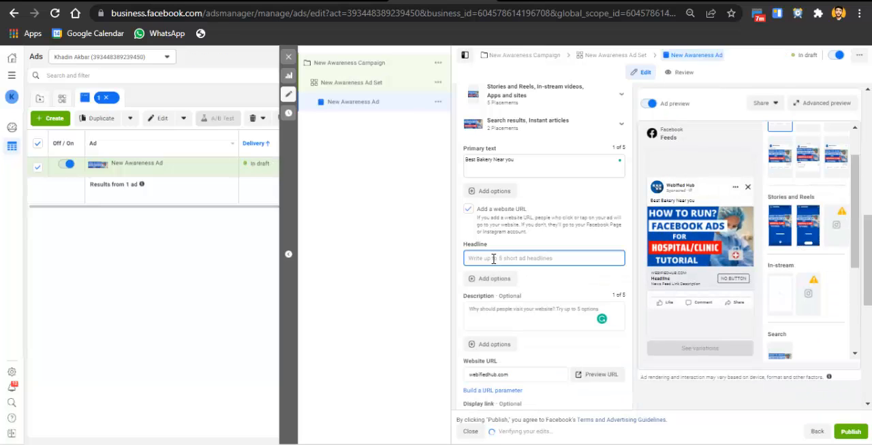
type("B")
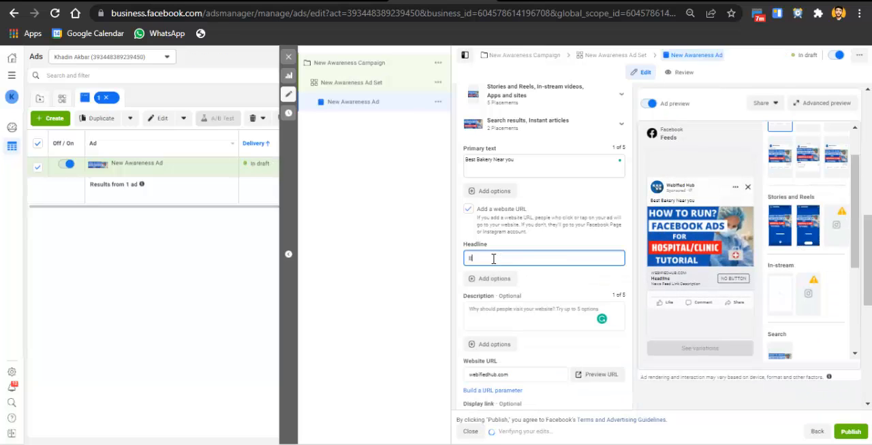
type("est Bakery N")
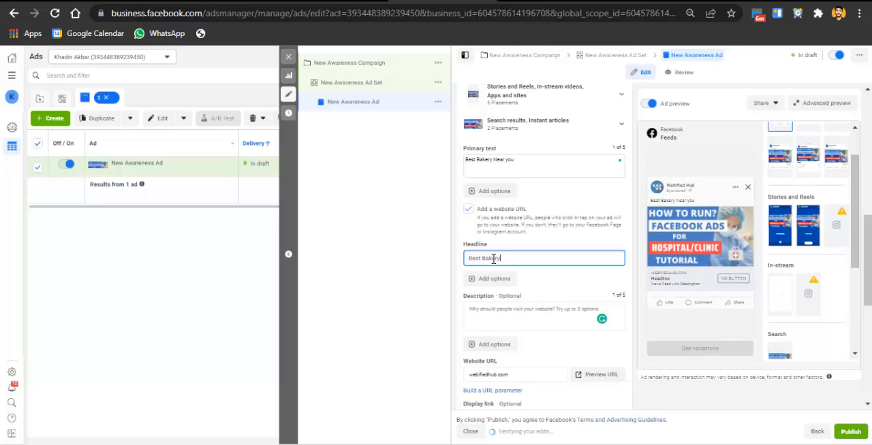
key("BackSpace")
key("BackSpace")
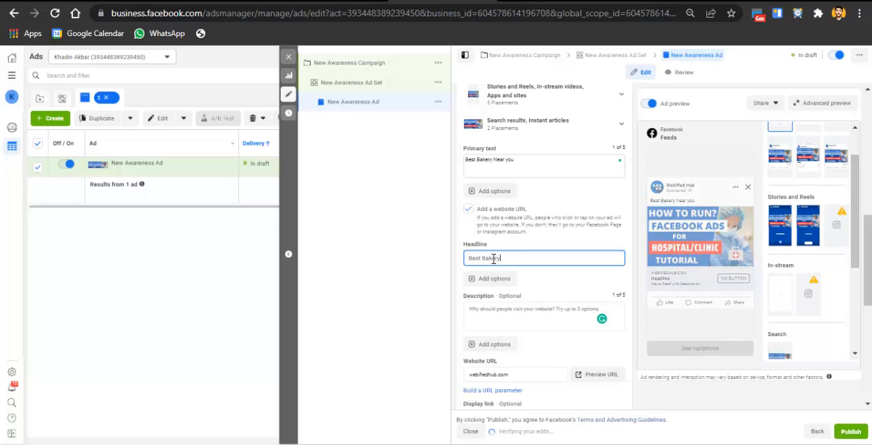
type("SHOP IN")
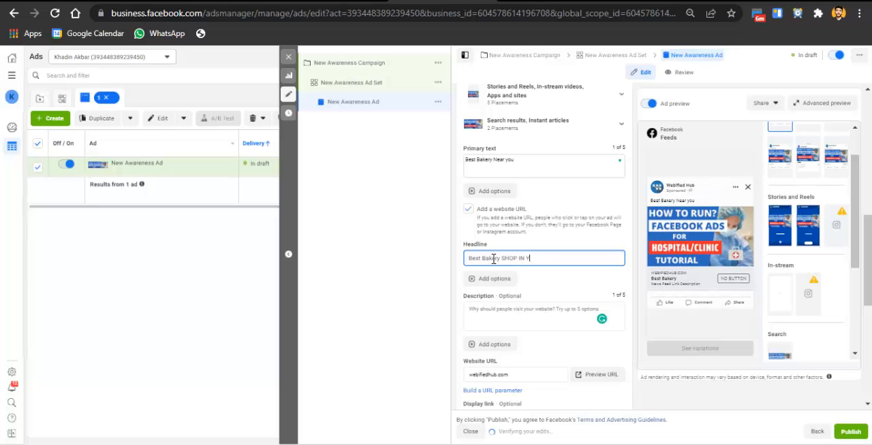
type(" you")
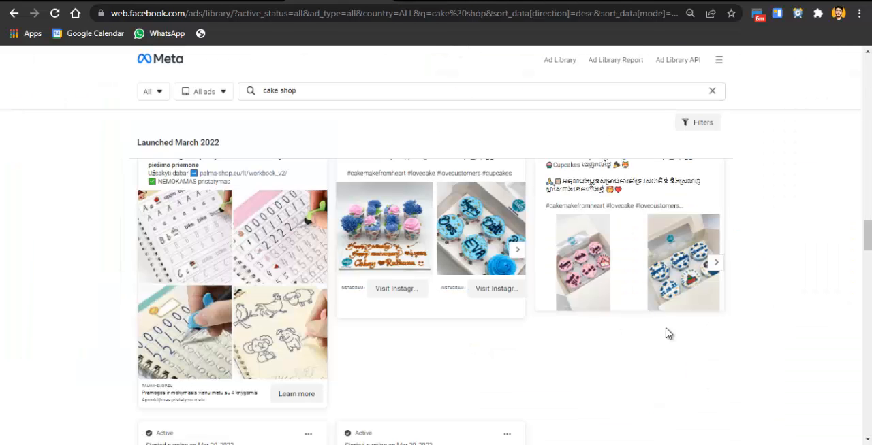
Examine the cake shop ads in the Meta Ad Library for copy ideas and return to Ads Manager
scroll(436, 286, "down", 5)
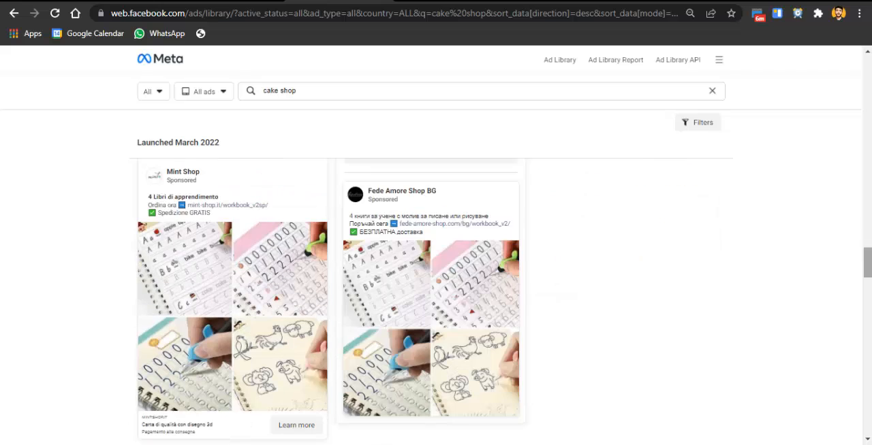
scroll(436, 286, "down", 4)
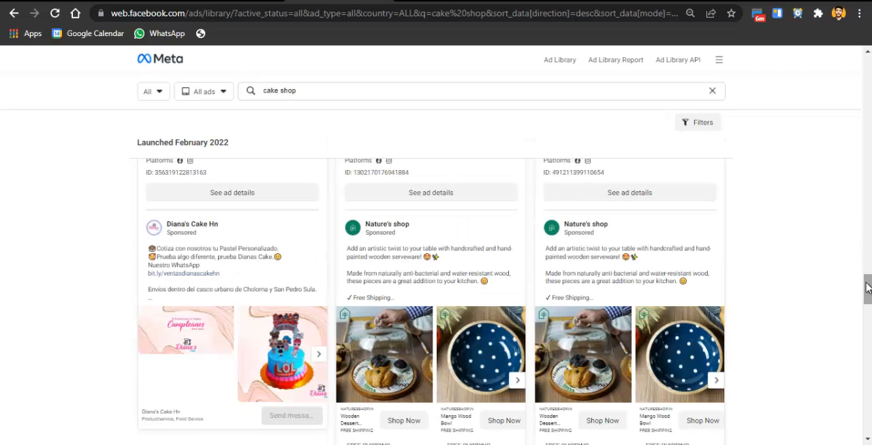
left_click(647, 1)
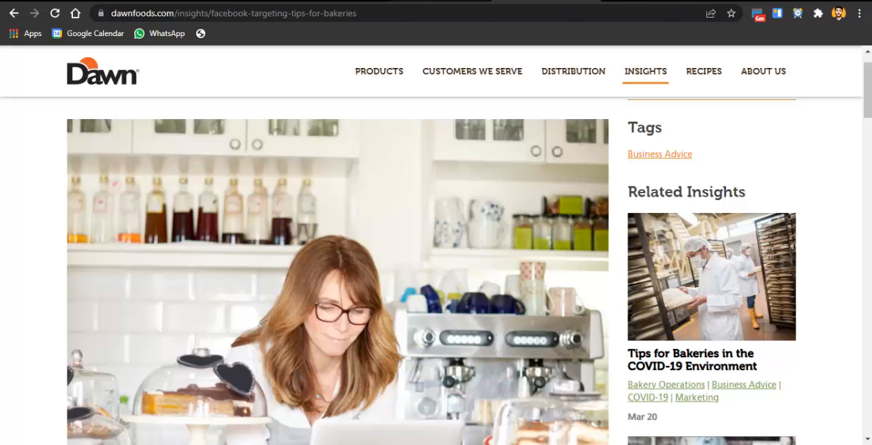
left_click(443, 1)
Set the ad's display link to webifiedhub.com
left_click_drag(868, 259, 871, 331)
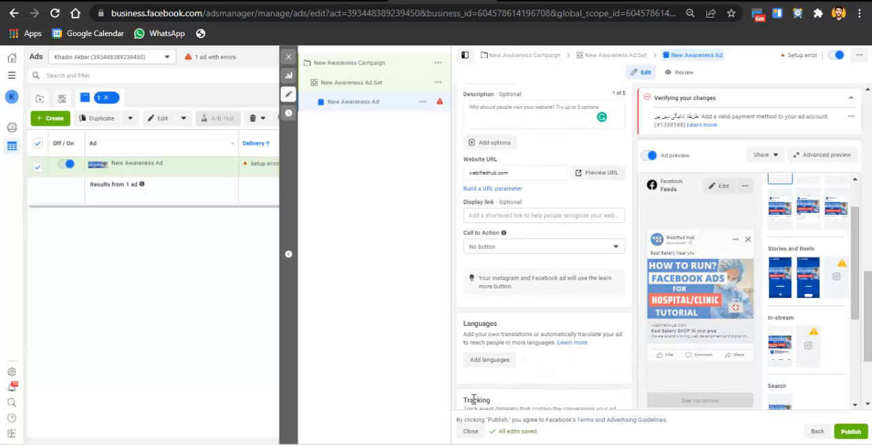
left_click(493, 215)
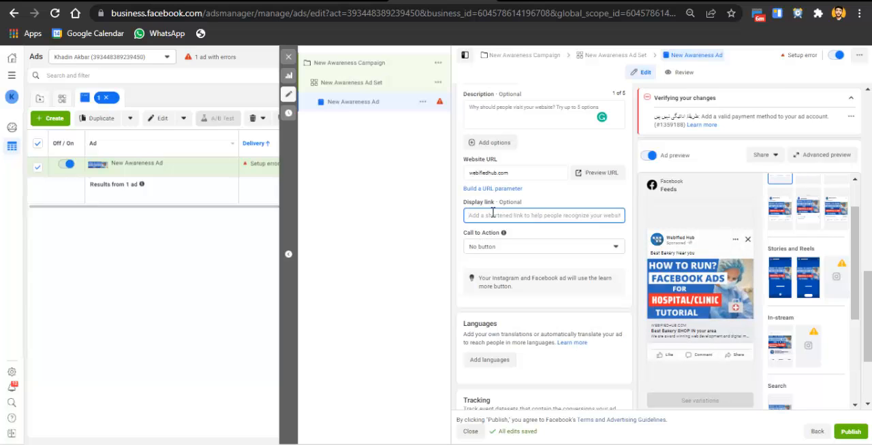
type("web")
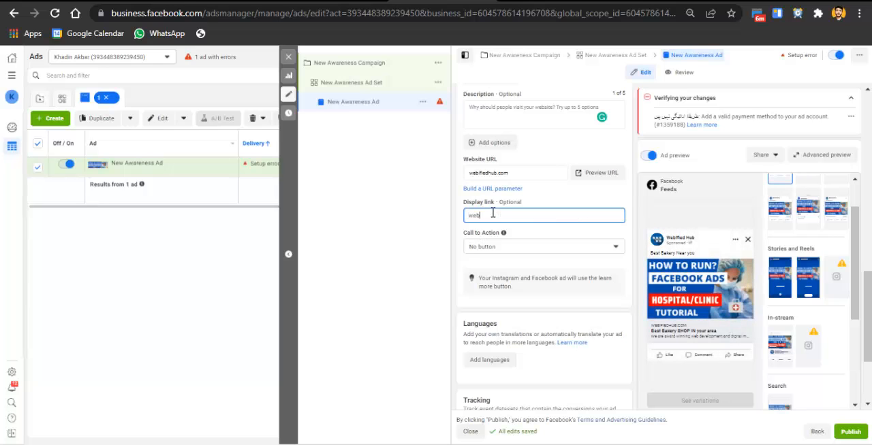
type("ifiedhub.com")
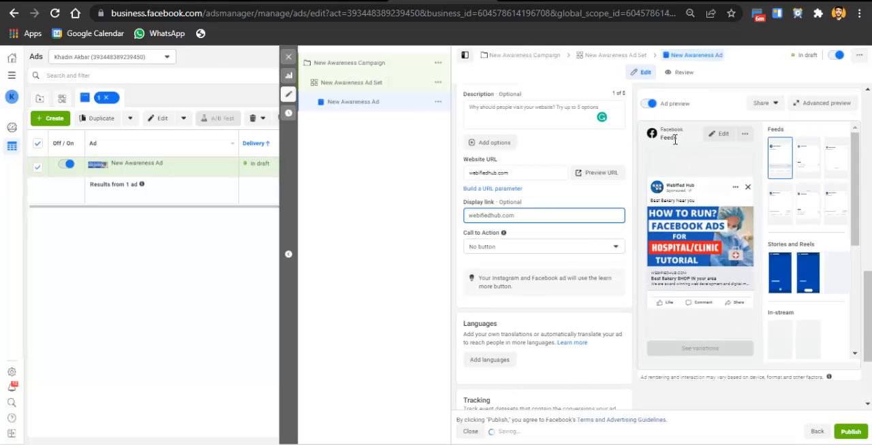
Set the ad's call to action to Contact us and review the remaining language and tracking settings
left_click(516, 248)
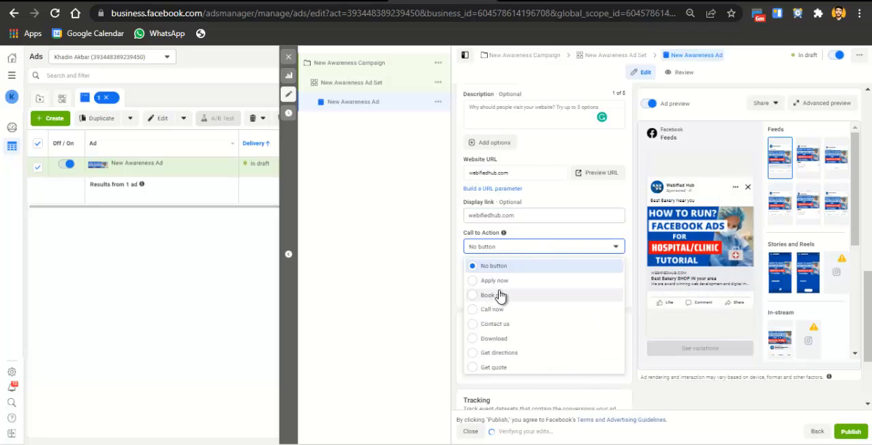
left_click(522, 325)
scroll(623, 402, "down", 2)
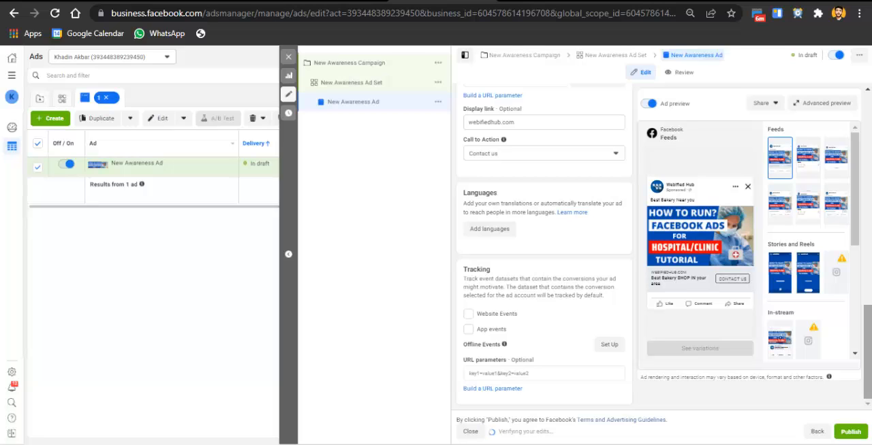
left_click_drag(867, 354, 851, 242)
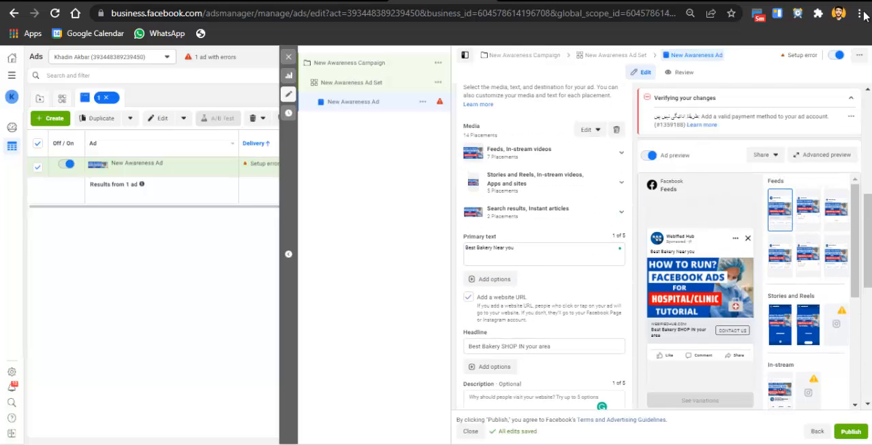
Collapse the Verifying your changes notice and review the ad's text fields beside the preview
left_click(851, 98)
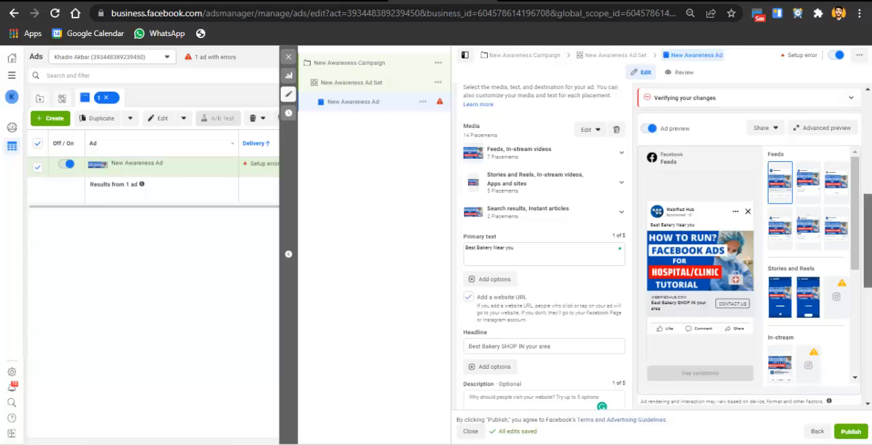
scroll(868, 156, "down", 1)
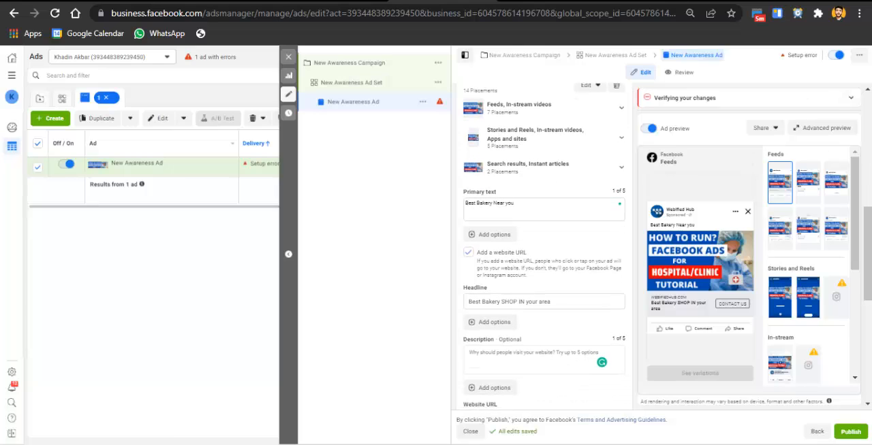
Search Google for "webified hub" in a new tab, examine the agency's business listing and return to Ads Manager
key("ctrl+t")
type("web")
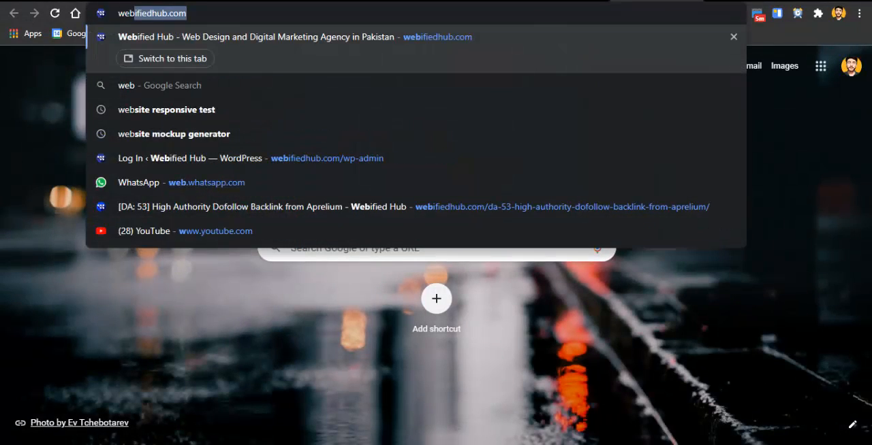
type("ified hyu")
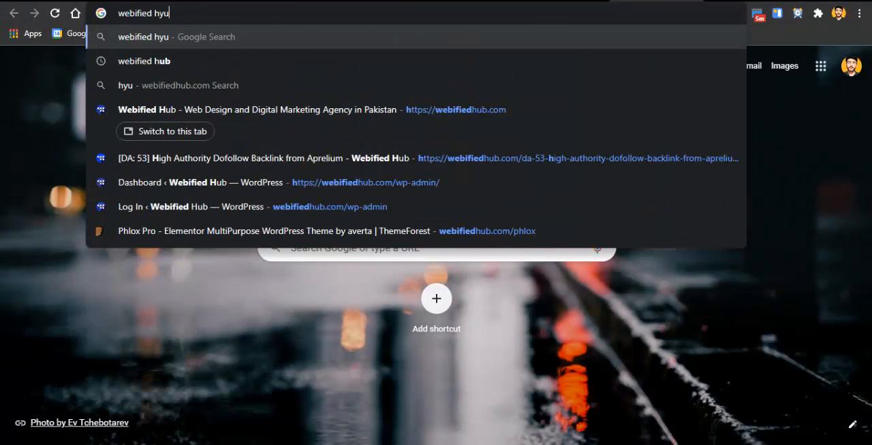
key("BackSpace")
key("BackSpace")
type("ub")
key("Return")
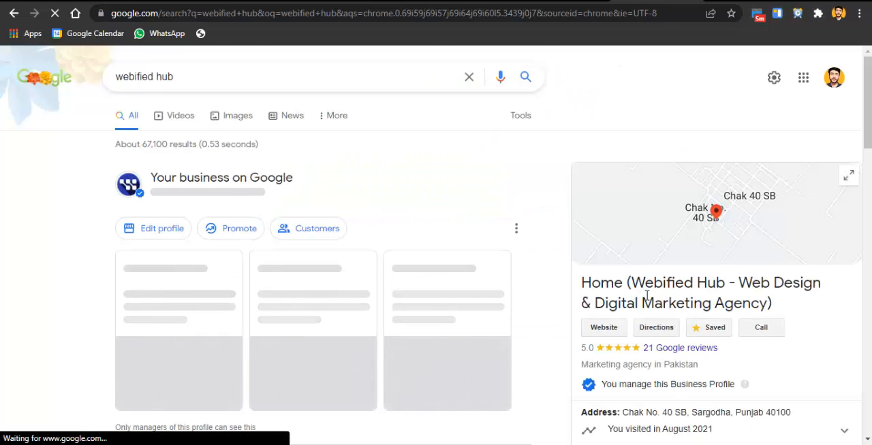
scroll(838, 286, "down", 3)
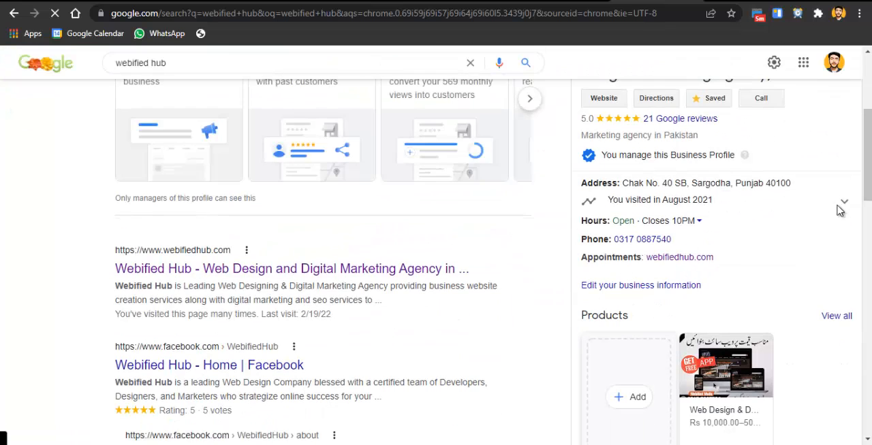
left_click_drag(867, 195, 768, 28)
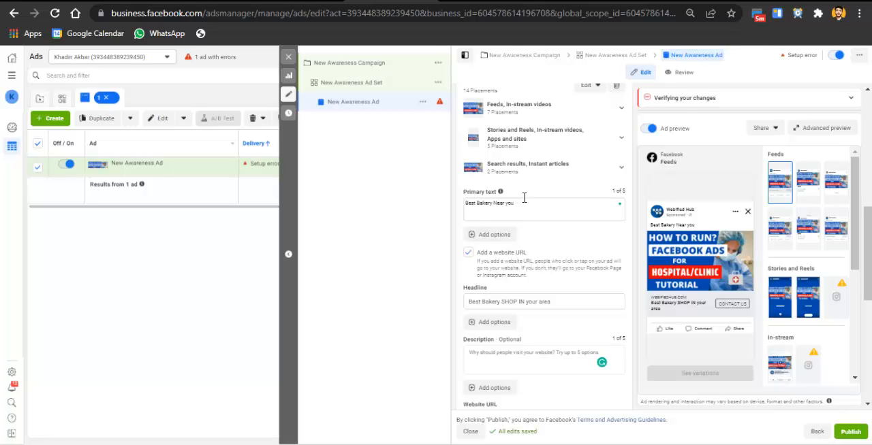
Switch to the useful tools list in Google Docs, dismissing the upload reminder, and highlight "Recommended" in the HUBSPOT entry
key("alt+Tab")
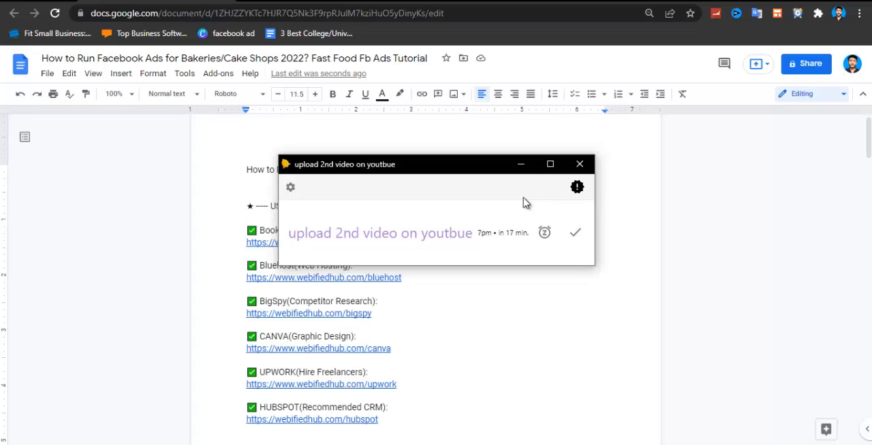
left_click(575, 233)
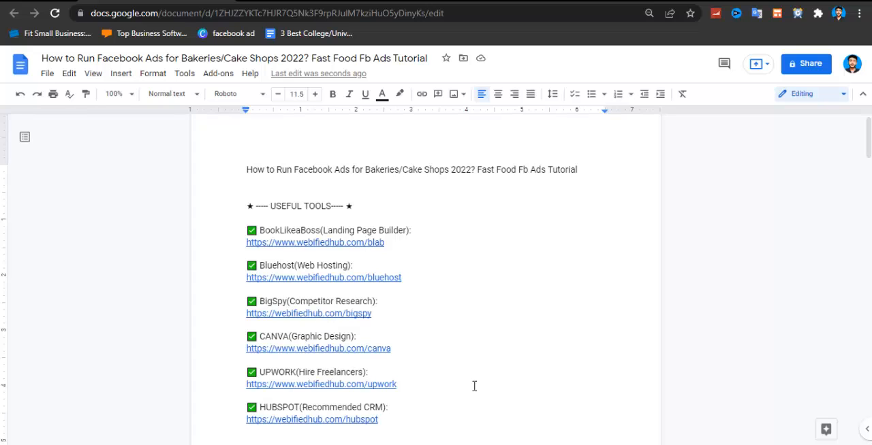
double_click(313, 407)
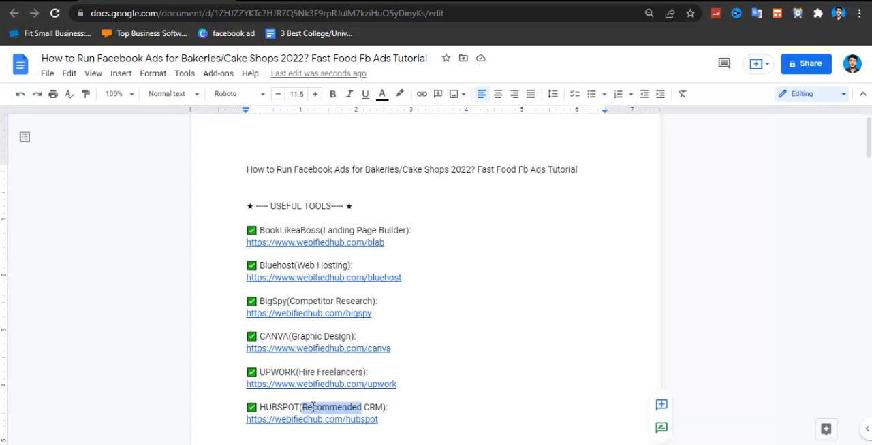